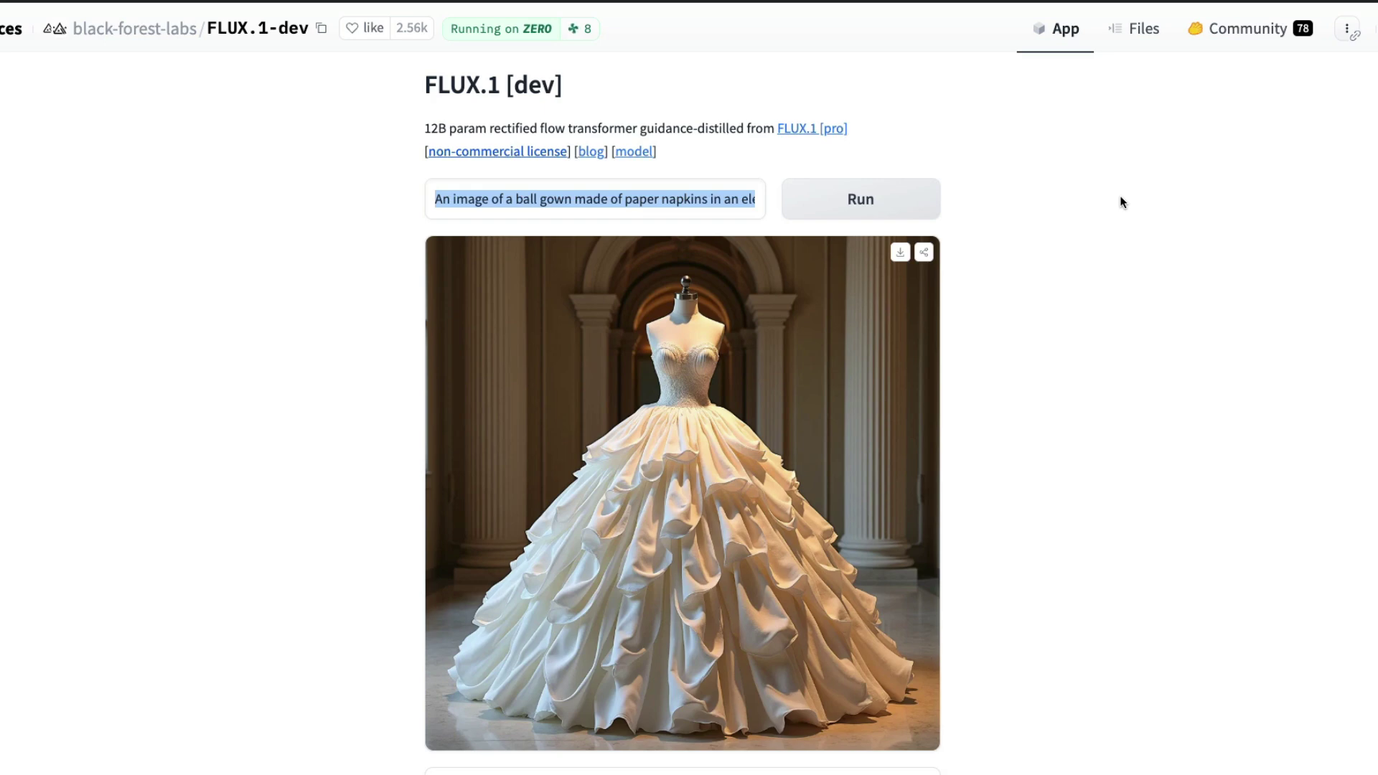
- Deselect the ball gown prompt text in the FLUX.1-dev prompt box
{"action": "left_click", "coordinate": [316, 231]}
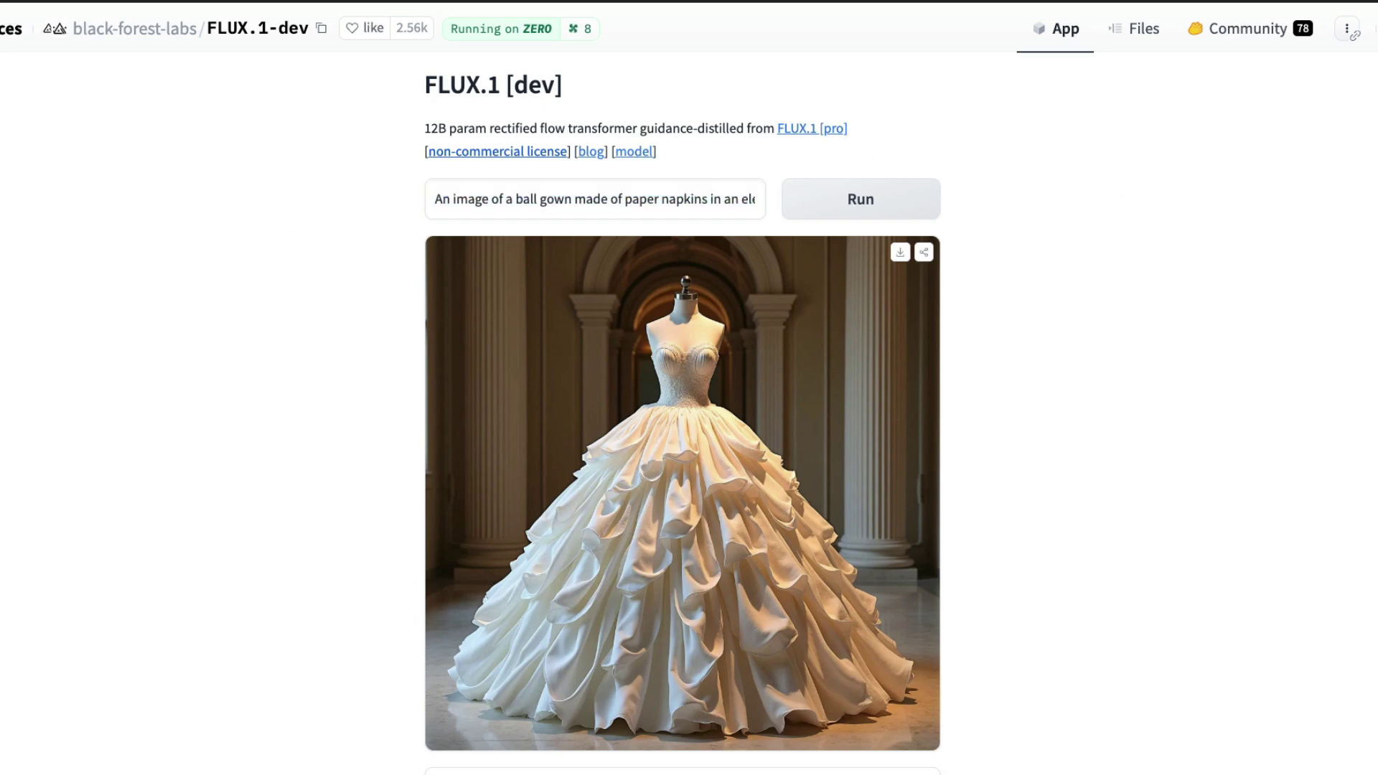
{"action": "left_click", "coordinate": [237, 1]}
{"action": "scroll", "coordinate": [658, 375], "scroll_direction": "up", "scroll_amount": 5}
{"action": "scroll", "coordinate": [657, 375], "scroll_direction": "up", "scroll_amount": 10}
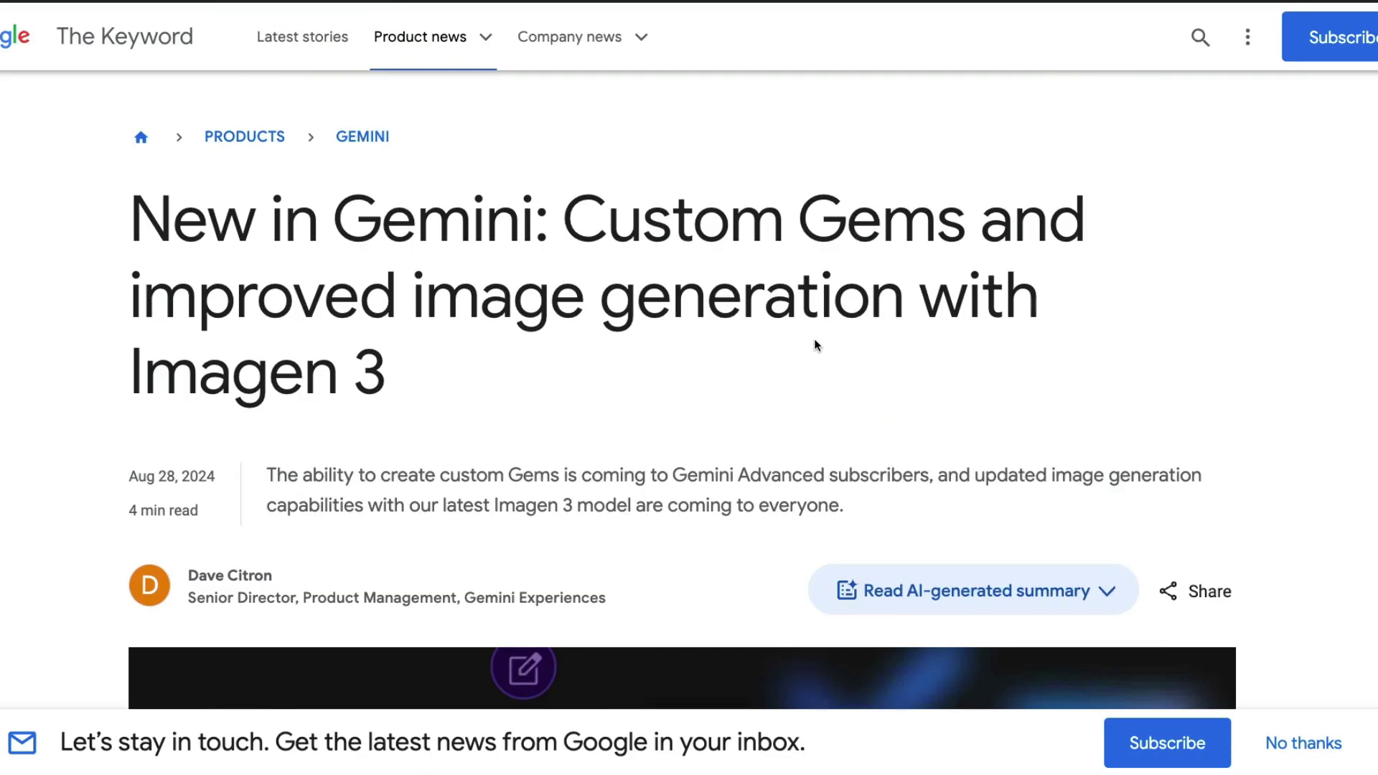
{"action": "scroll", "coordinate": [765, 376], "scroll_direction": "down", "scroll_amount": 15}
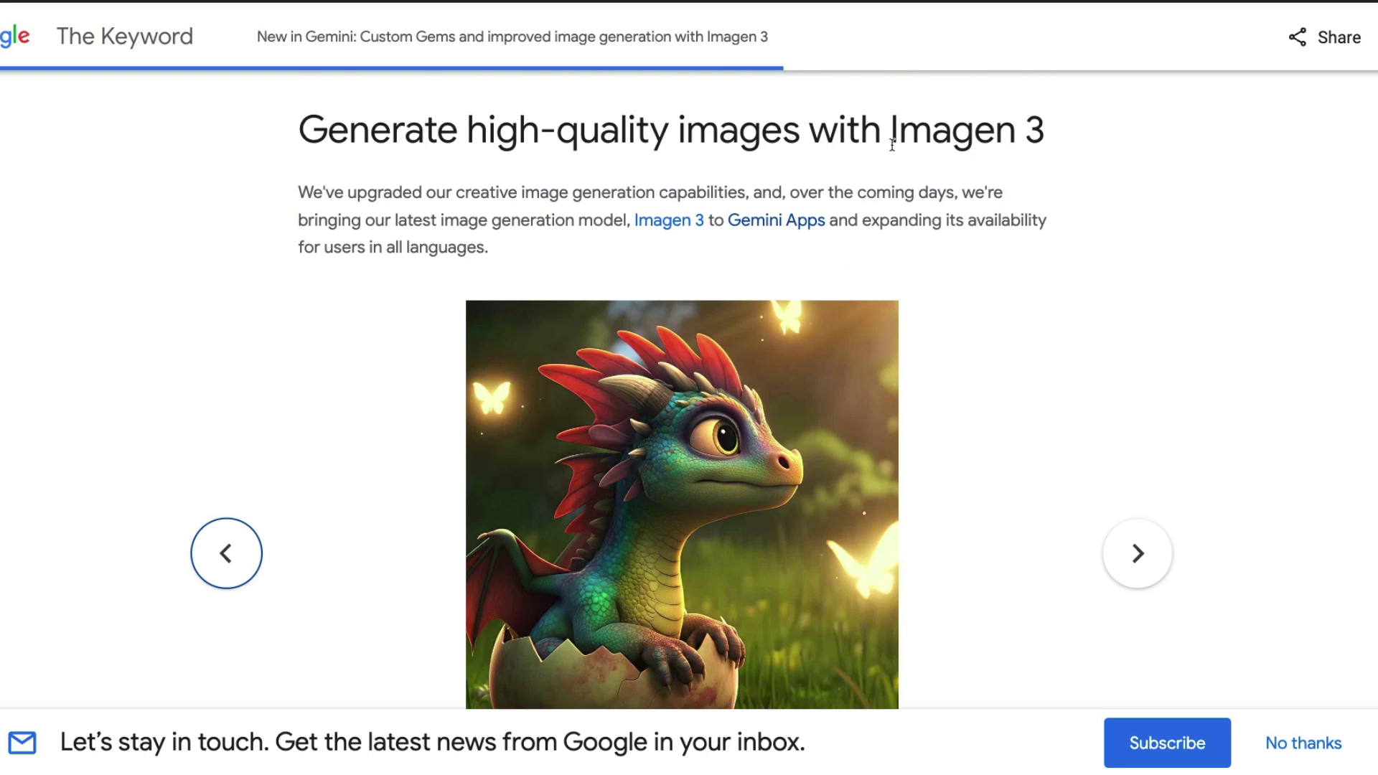
{"action": "left_click_drag", "start_coordinate": [891, 137], "coordinate": [1076, 136]}
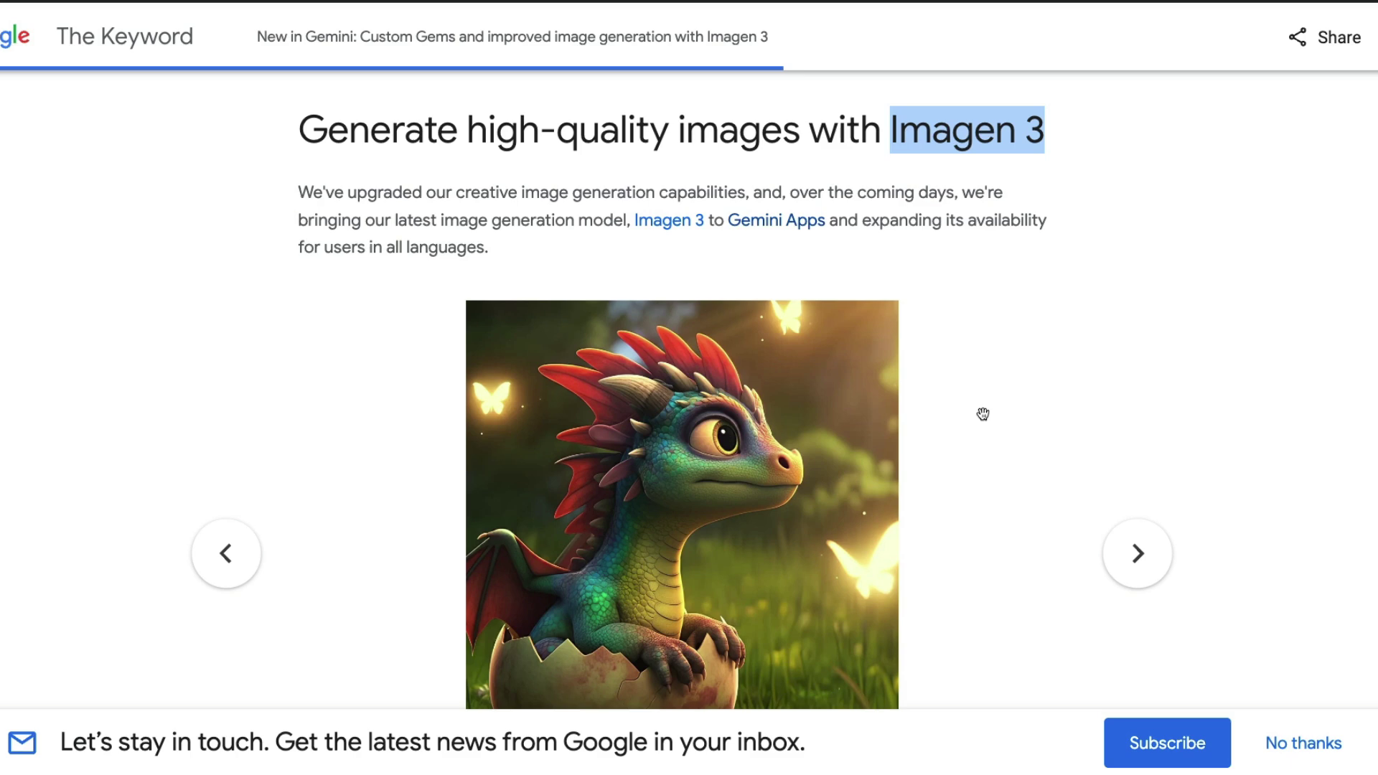
- Cycle the Imagen 3 examples past the mountain vista and Dream Big painting, then open Gemini Apps Help
{"action": "scroll", "coordinate": [982, 414], "scroll_direction": "down", "scroll_amount": 2}
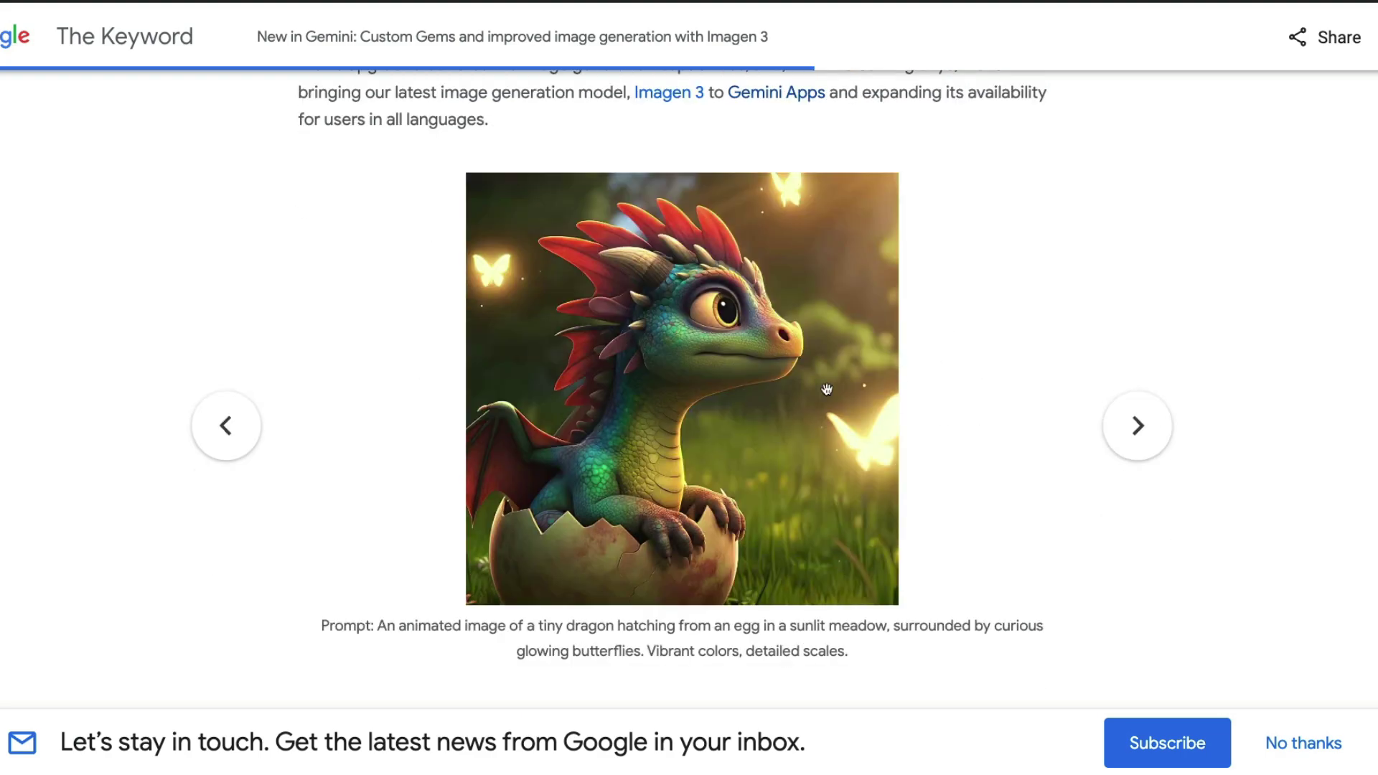
{"action": "left_click", "coordinate": [1132, 431]}
{"action": "left_click", "coordinate": [1128, 434]}
{"action": "left_click", "coordinate": [1128, 434]}
{"action": "left_click", "coordinate": [1128, 434]}
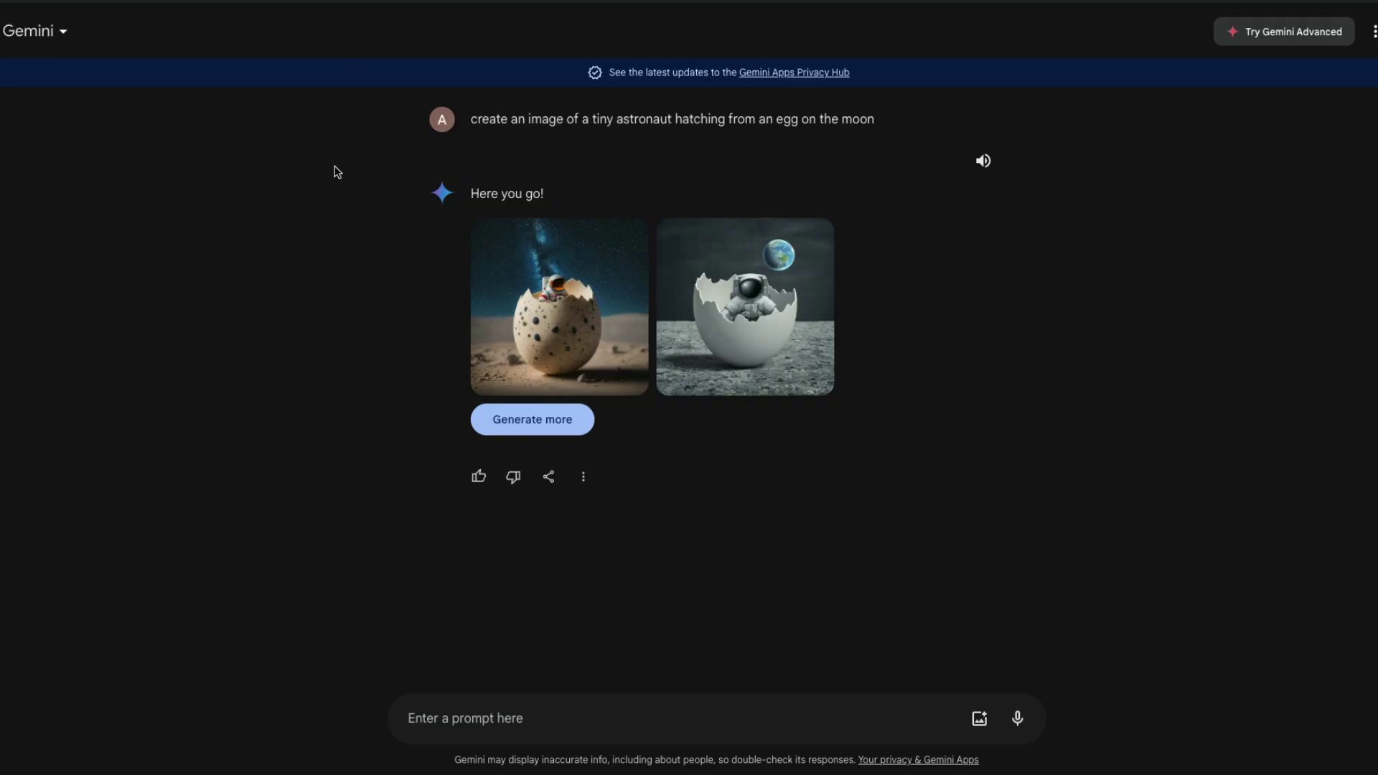
{"action": "double_click", "coordinate": [478, 123]}
{"action": "left_click", "coordinate": [363, 2]}
- Review the help page's example prompts, highlighting the futuristic car and dog-on-surfboard examples
{"action": "scroll", "coordinate": [523, 442], "scroll_direction": "down", "scroll_amount": 6}
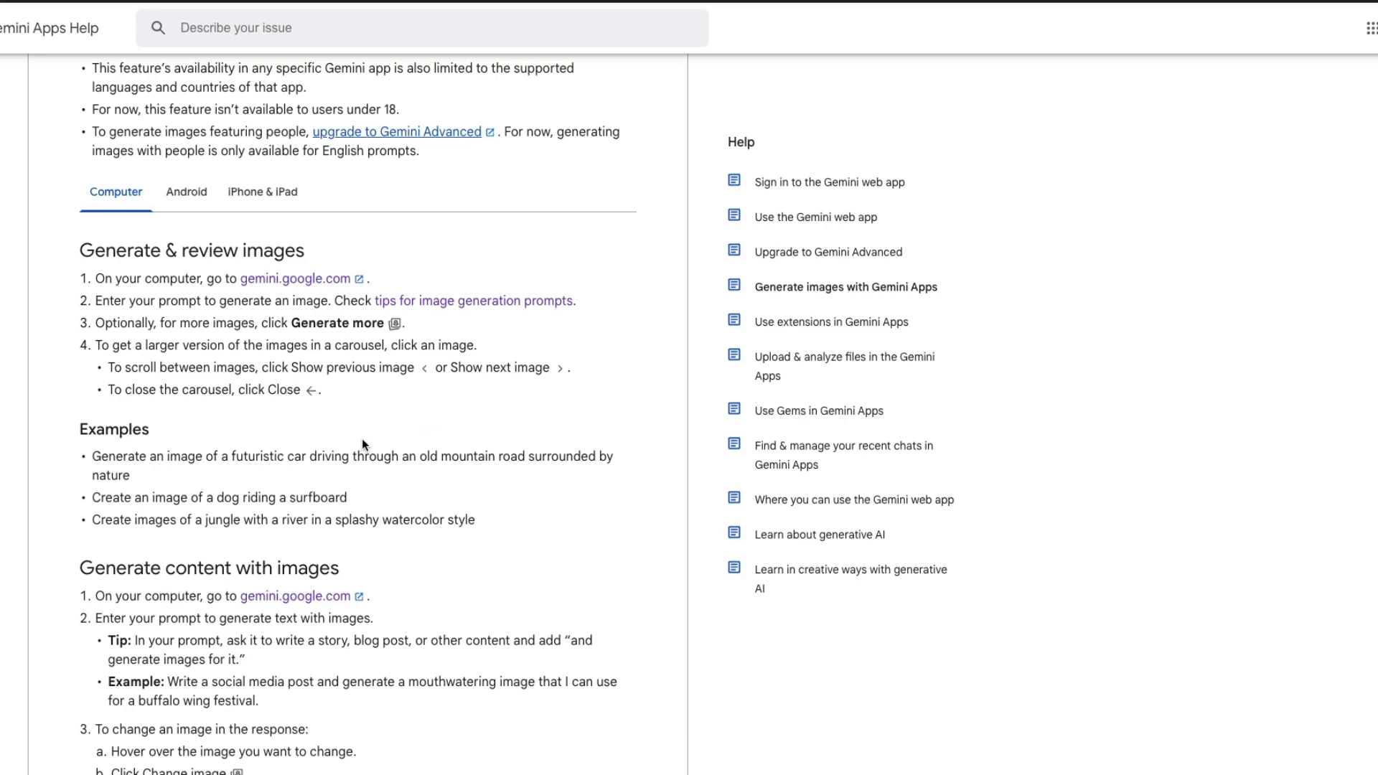
{"action": "scroll", "coordinate": [421, 442], "scroll_direction": "down", "scroll_amount": 1}
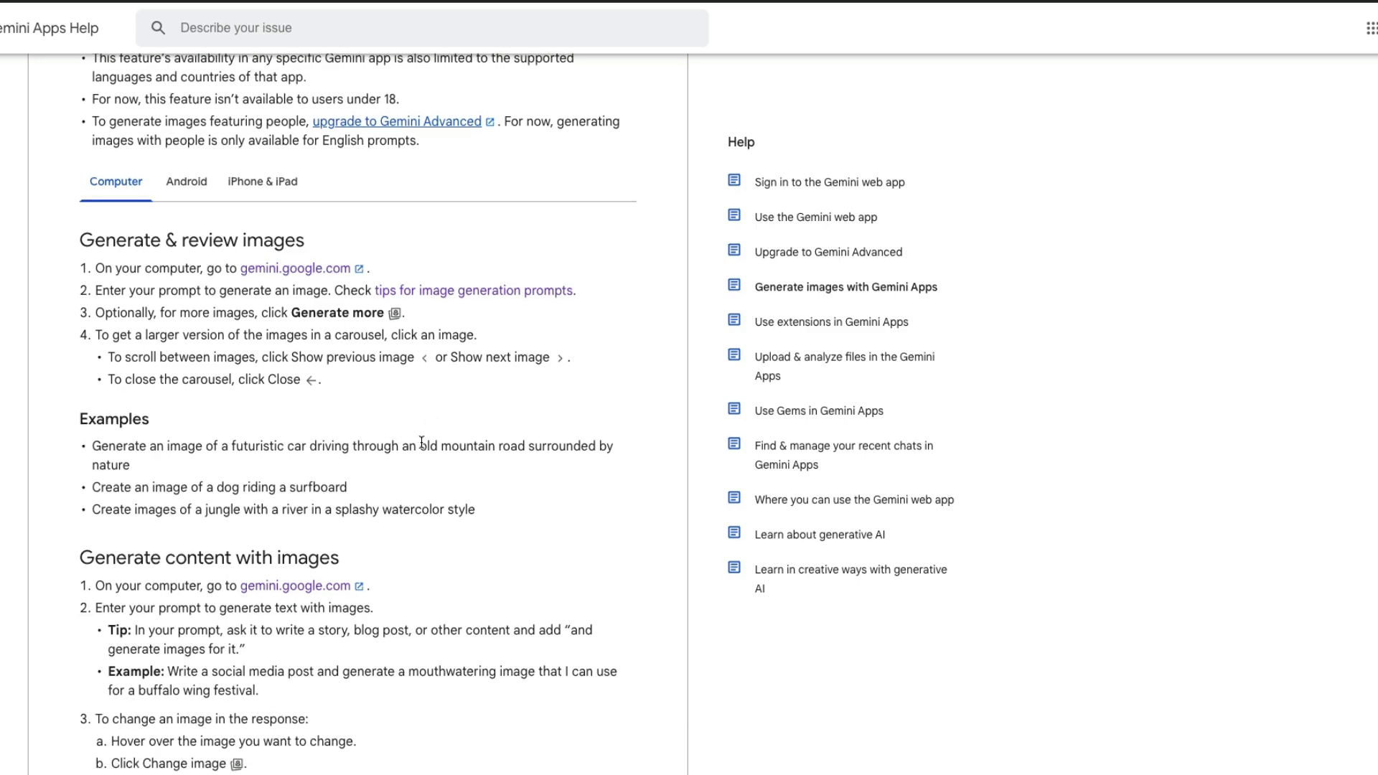
{"action": "scroll", "coordinate": [422, 442], "scroll_direction": "down", "scroll_amount": 2}
{"action": "scroll", "coordinate": [421, 446], "scroll_direction": "down", "scroll_amount": 1}
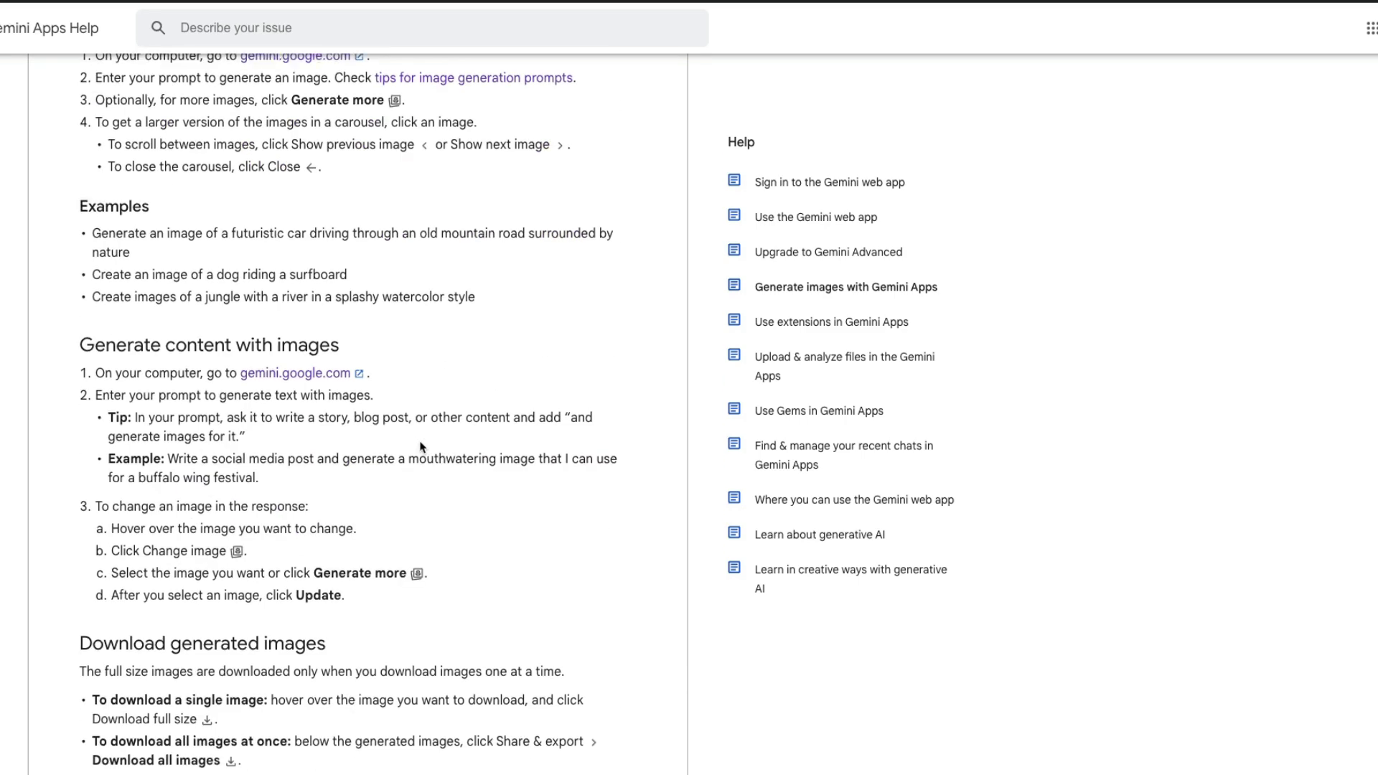
{"action": "scroll", "coordinate": [117, 371], "scroll_direction": "up", "scroll_amount": 2}
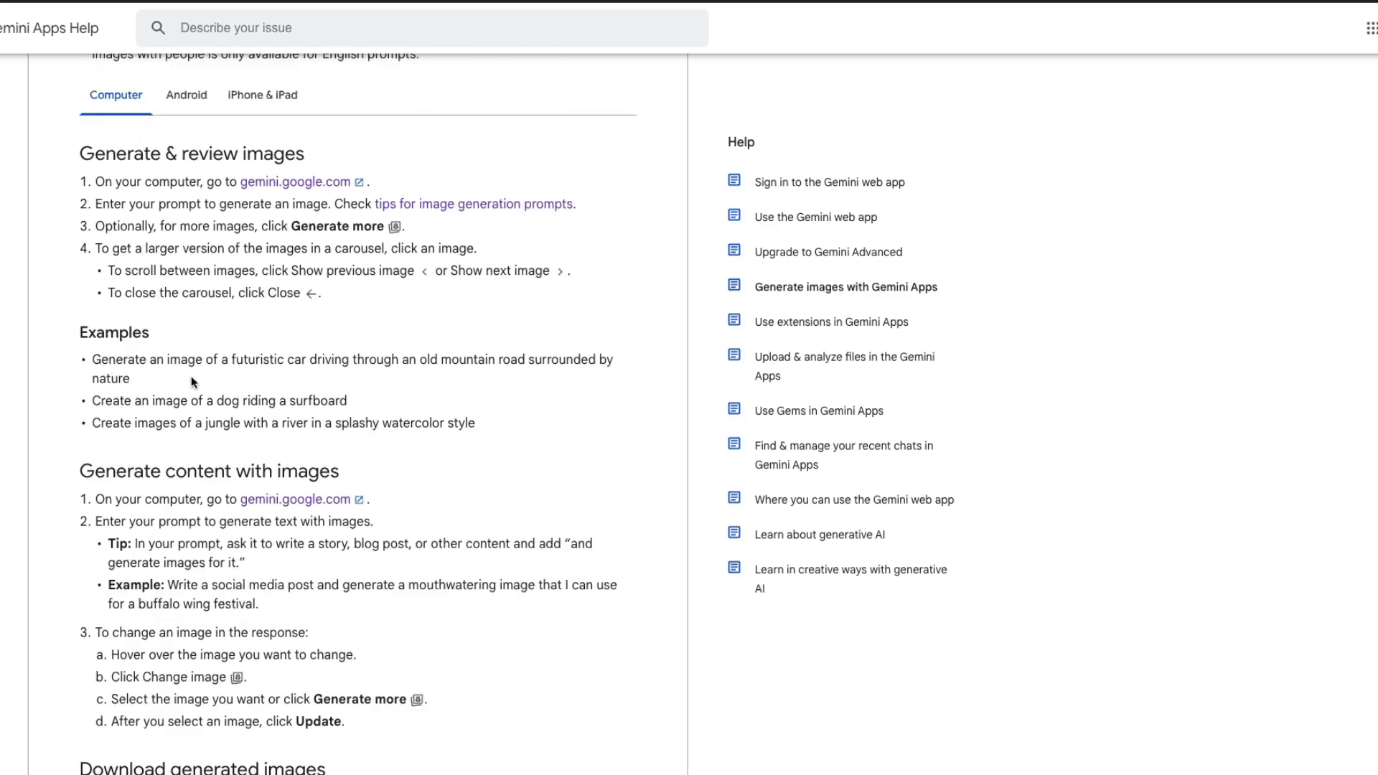
{"action": "left_click_drag", "start_coordinate": [150, 360], "coordinate": [131, 379]}
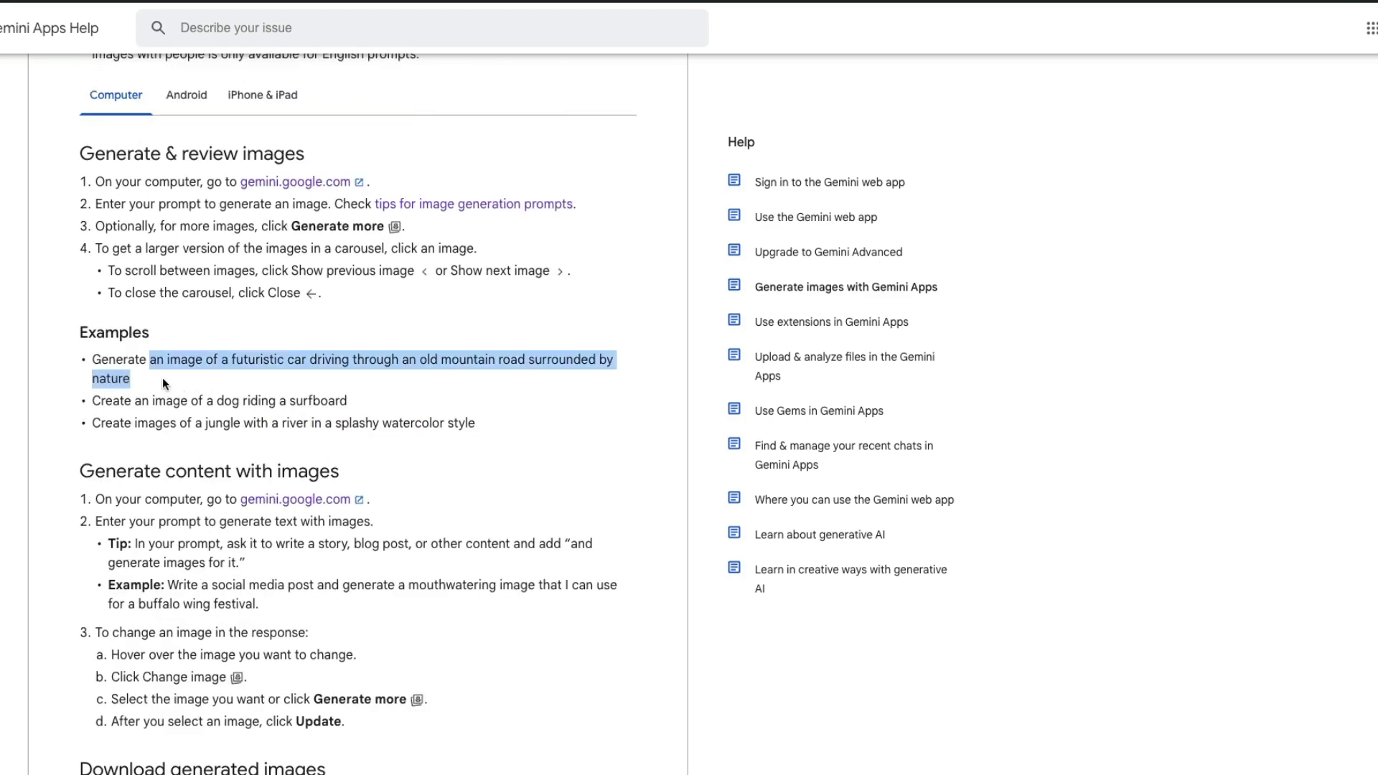
{"action": "double_click", "coordinate": [124, 356]}
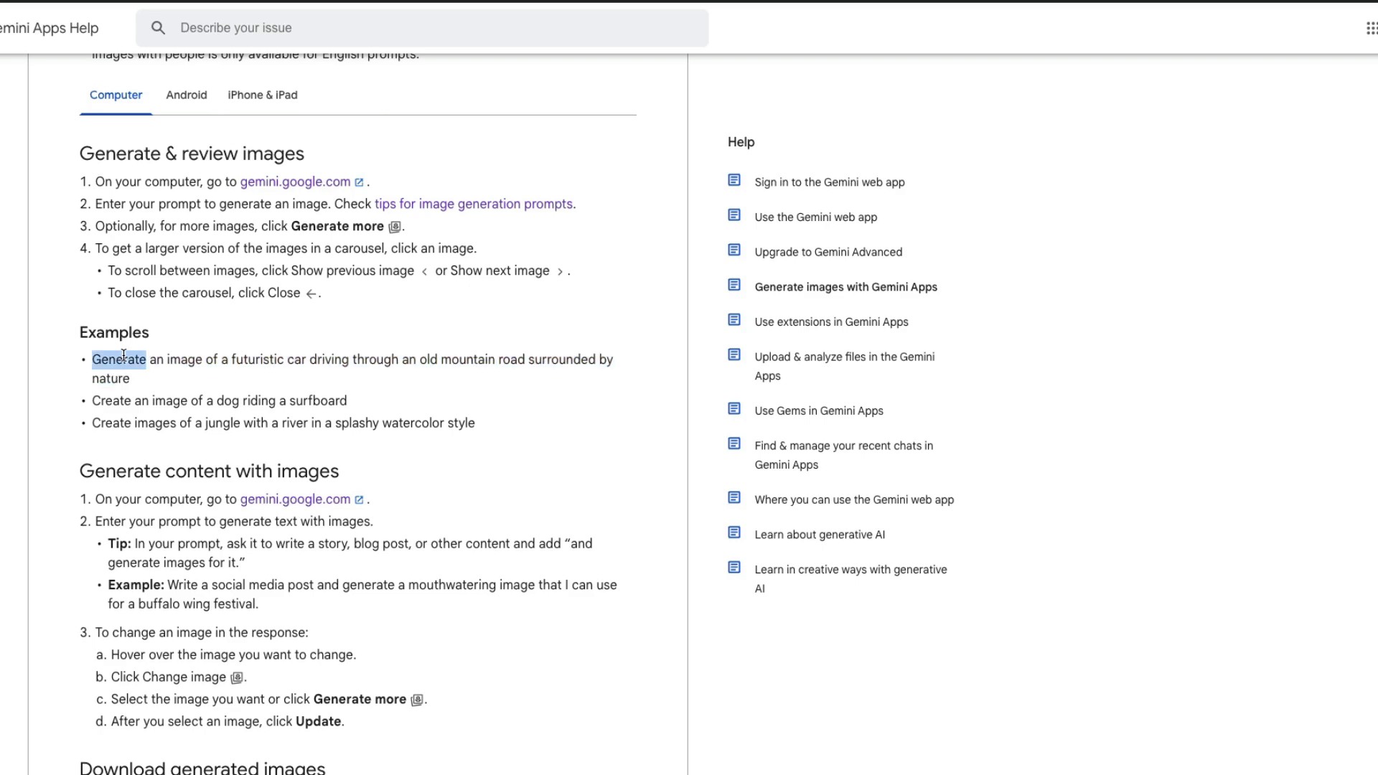
{"action": "triple_click", "coordinate": [122, 402]}
- Highlight the tips on 'draw, generate', visual description and image style, then clear the 'create' selection
{"action": "scroll", "coordinate": [209, 398], "scroll_direction": "down", "scroll_amount": 4}
{"action": "scroll", "coordinate": [209, 399], "scroll_direction": "down", "scroll_amount": 5}
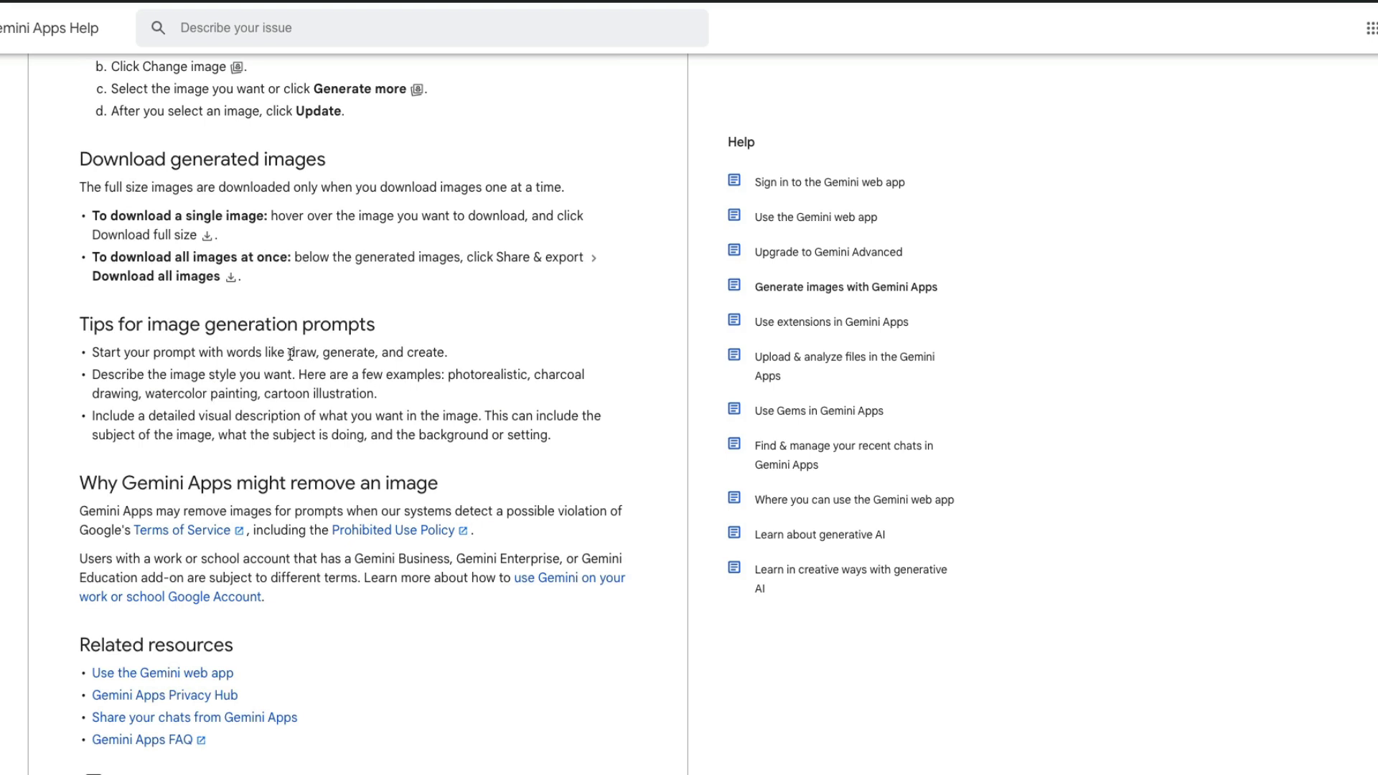
{"action": "left_click_drag", "start_coordinate": [288, 353], "coordinate": [472, 354]}
{"action": "left_click", "coordinate": [472, 355]}
{"action": "left_click_drag", "start_coordinate": [200, 416], "coordinate": [310, 416]}
{"action": "left_click", "coordinate": [172, 392]}
{"action": "left_click_drag", "start_coordinate": [171, 374], "coordinate": [241, 376]}
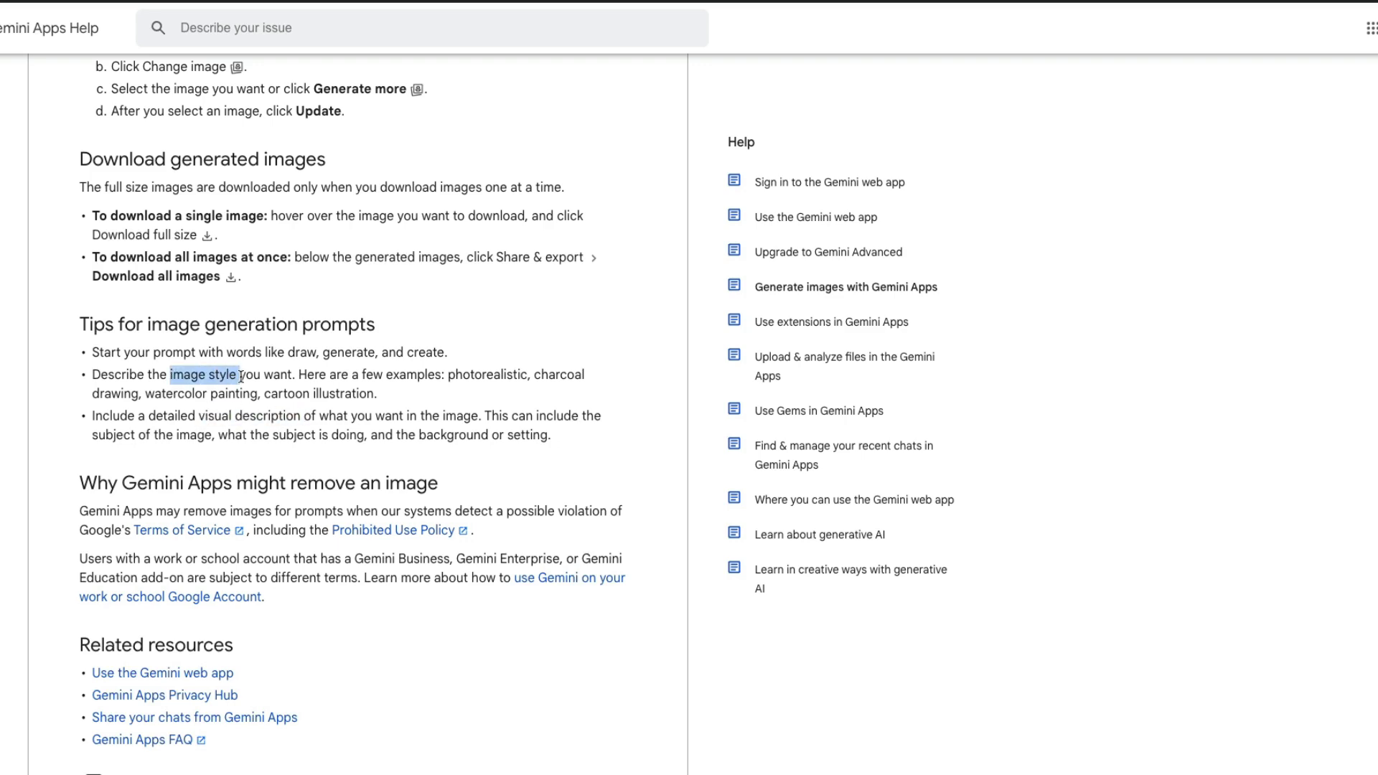
{"action": "scroll", "coordinate": [241, 376], "scroll_direction": "up", "scroll_amount": 6}
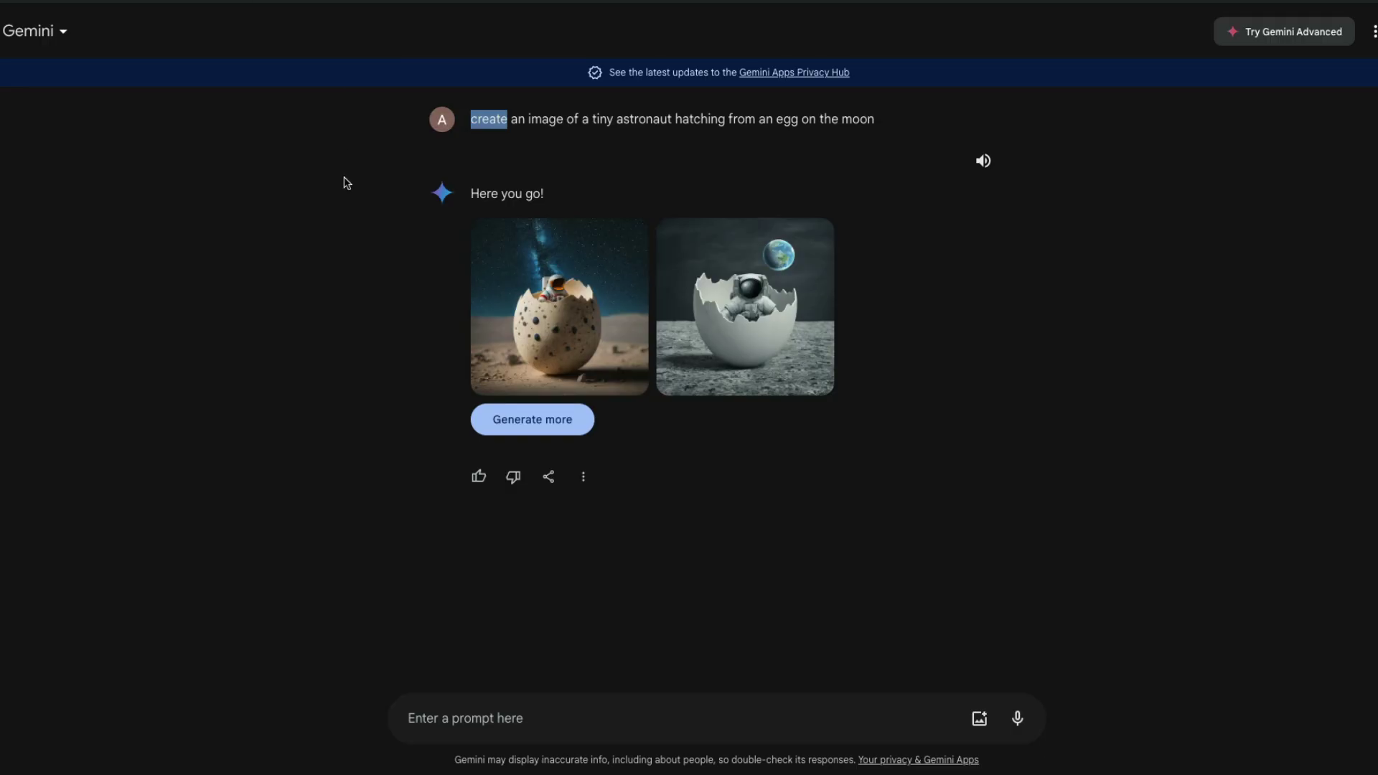
{"action": "left_click", "coordinate": [346, 182]}
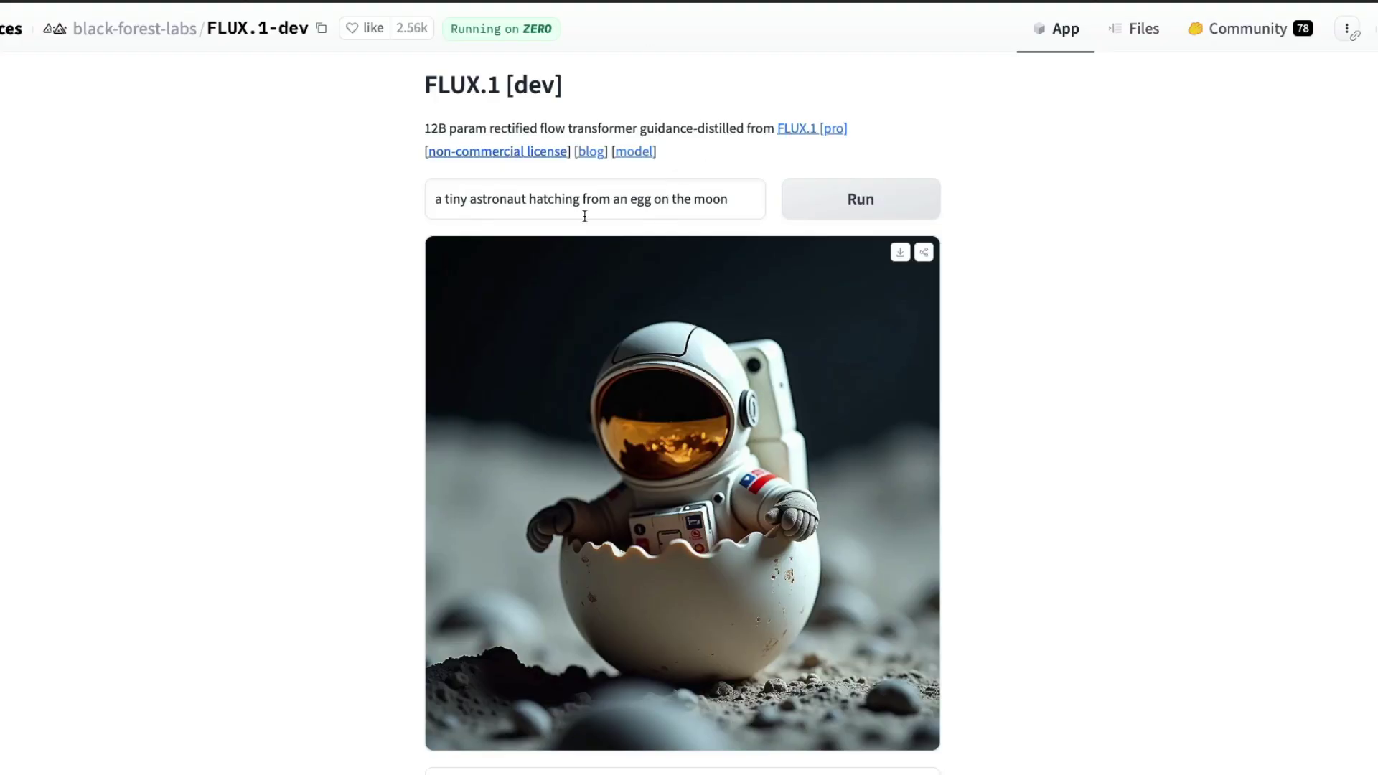
- Scroll over the FLUX.1-dev tiny astronaut image to inspect it
{"action": "scroll", "coordinate": [445, 148], "scroll_direction": "down", "scroll_amount": 1}
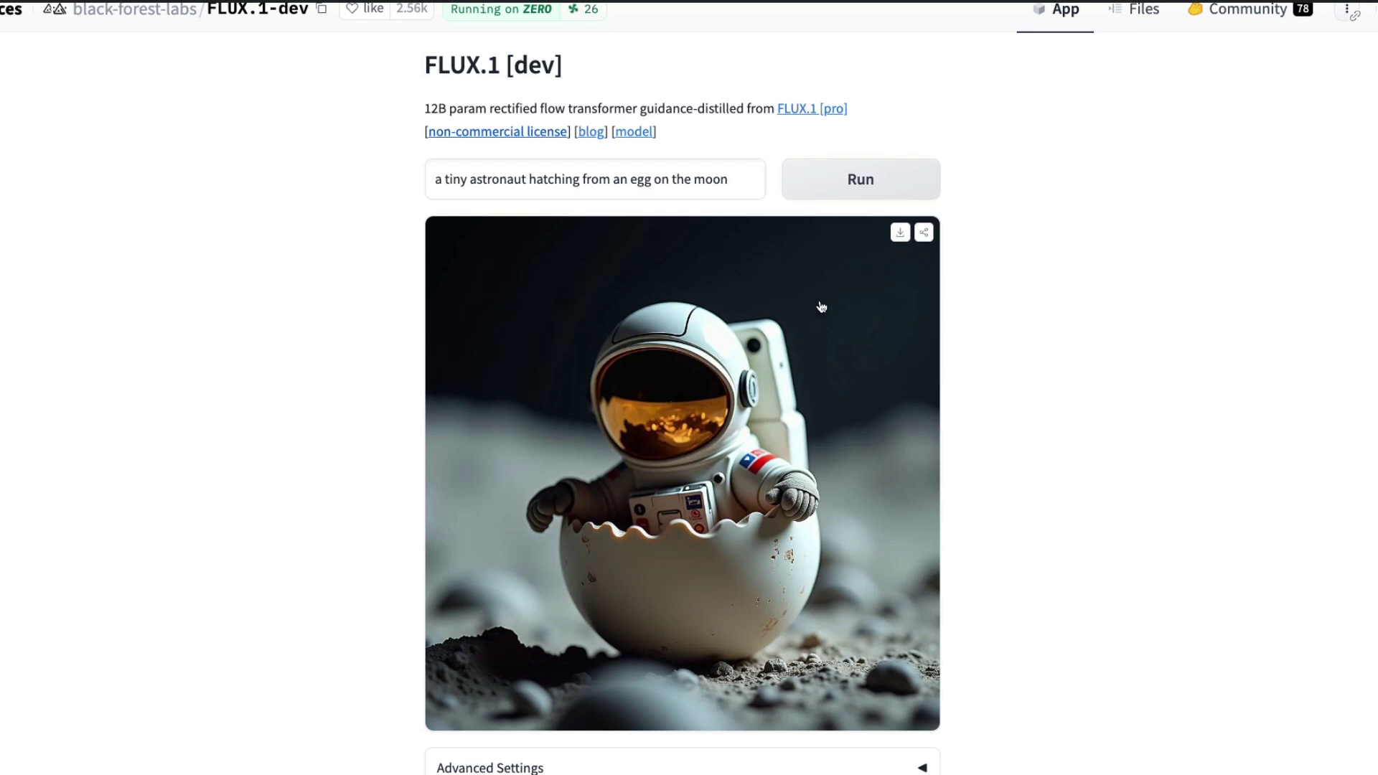
{"action": "scroll", "coordinate": [1032, 357], "scroll_direction": "down", "scroll_amount": 2}
{"action": "scroll", "coordinate": [1031, 358], "scroll_direction": "up", "scroll_amount": 3}
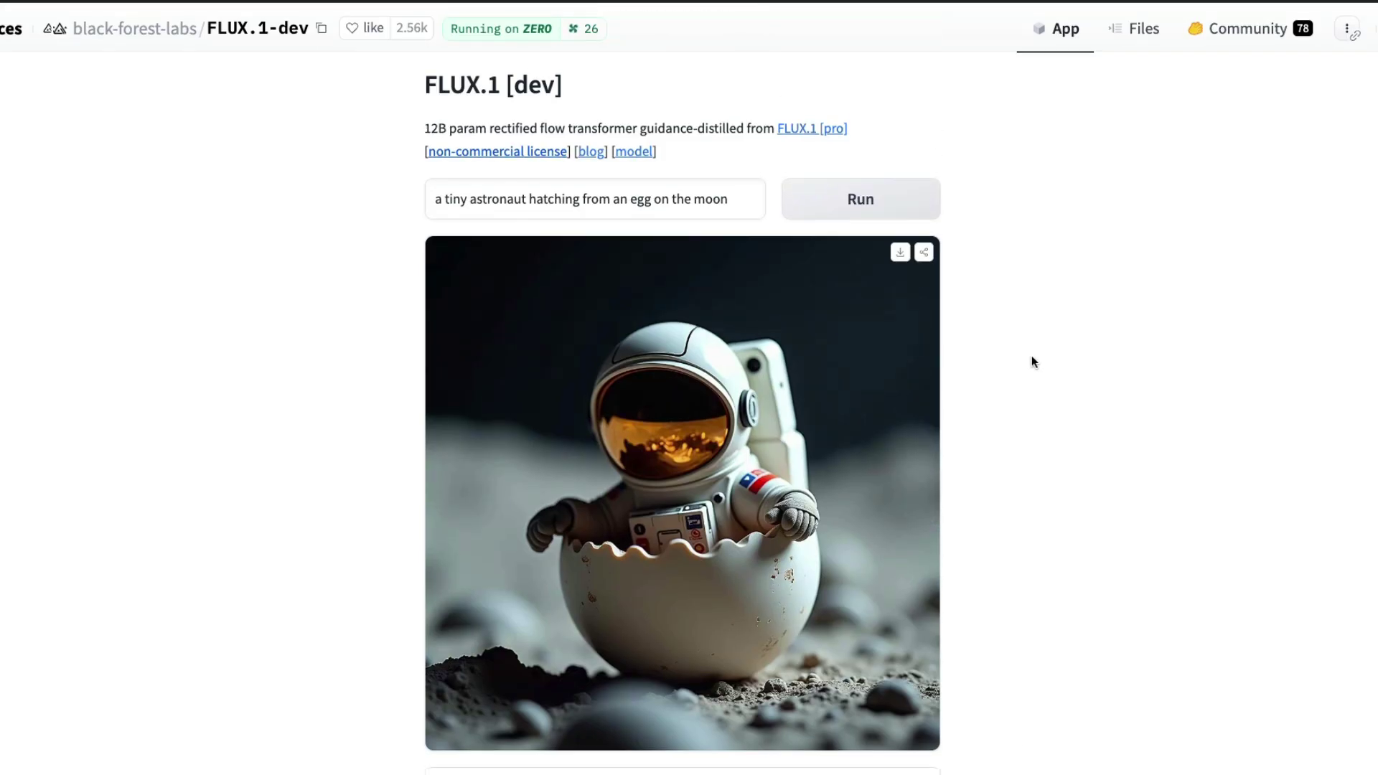
{"action": "scroll", "coordinate": [1031, 357], "scroll_direction": "down", "scroll_amount": 1}
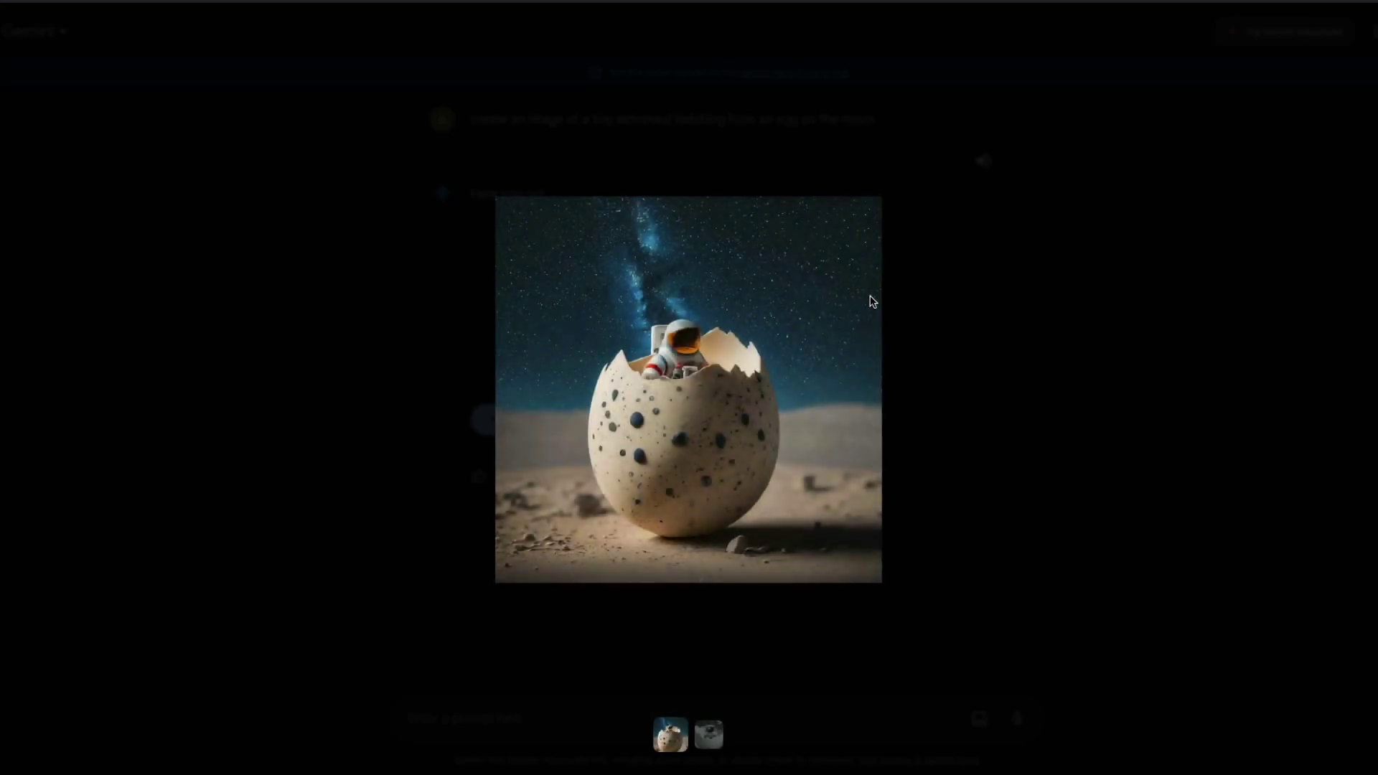
- Flip from the first enlarged astronaut-in-egg image to the second and back
{"action": "key", "text": "Right"}
{"action": "key", "text": "Left"}
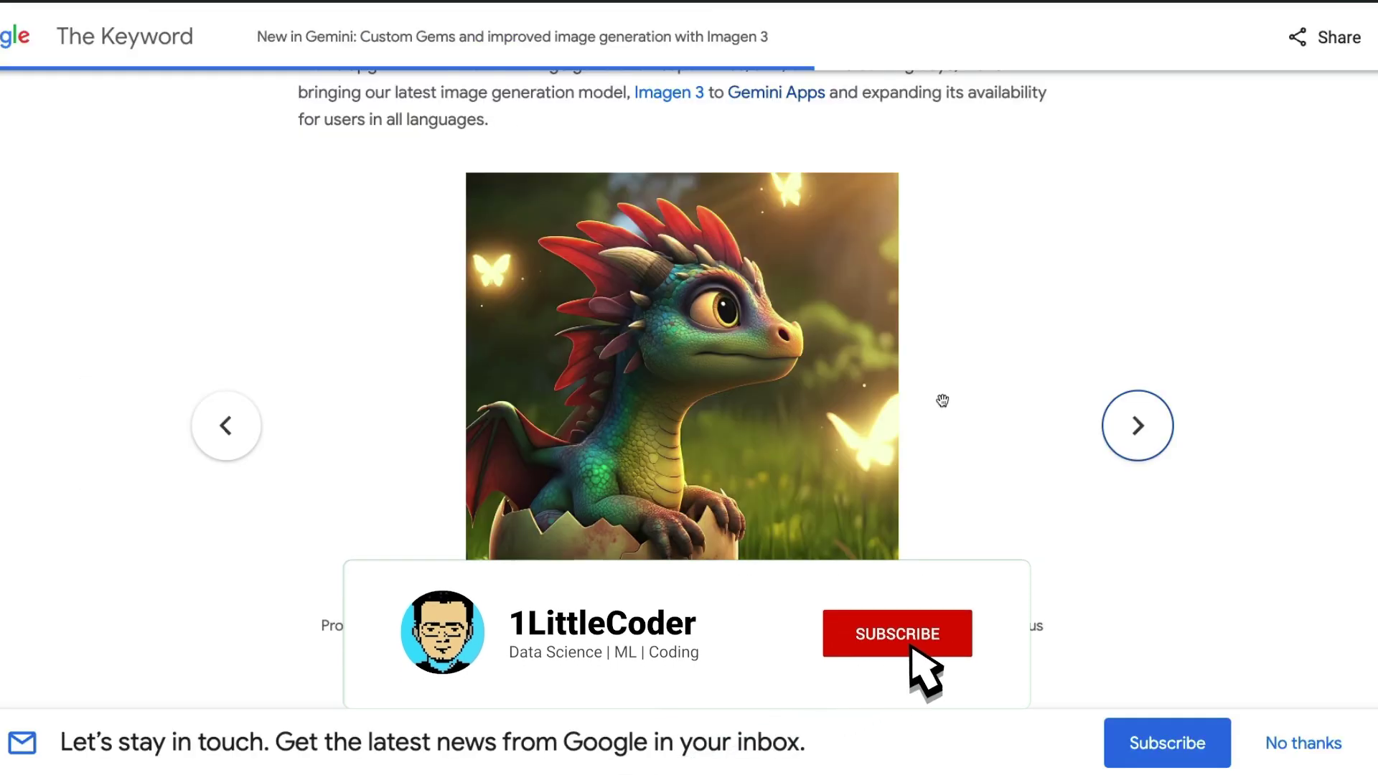
- Scroll the Keyword article to view the baby dragon hatching example
{"action": "scroll", "coordinate": [941, 397], "scroll_direction": "down", "scroll_amount": 2}
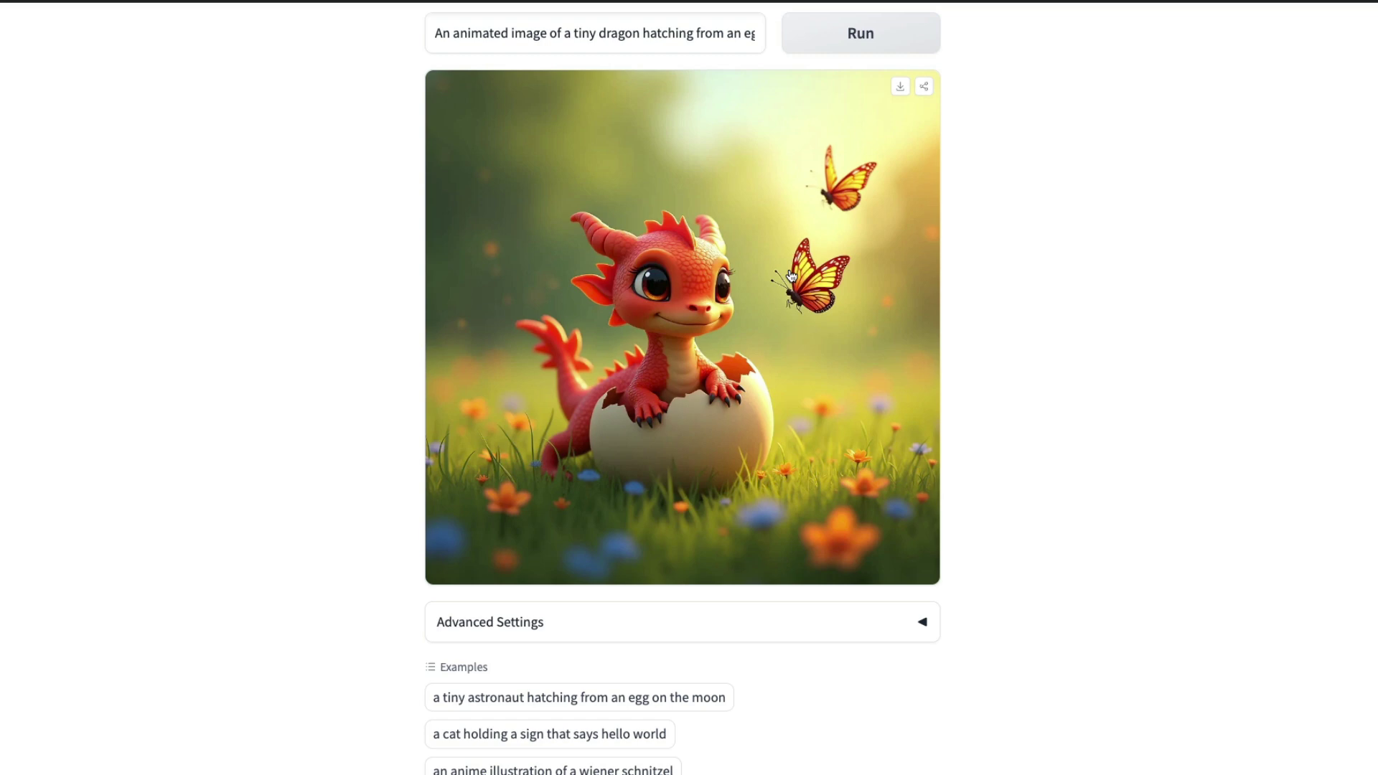
- Select and scroll through the FLUX.1-dev dragon prompt to check it against the blog caption
{"action": "scroll", "coordinate": [697, 305], "scroll_direction": "up", "scroll_amount": 1}
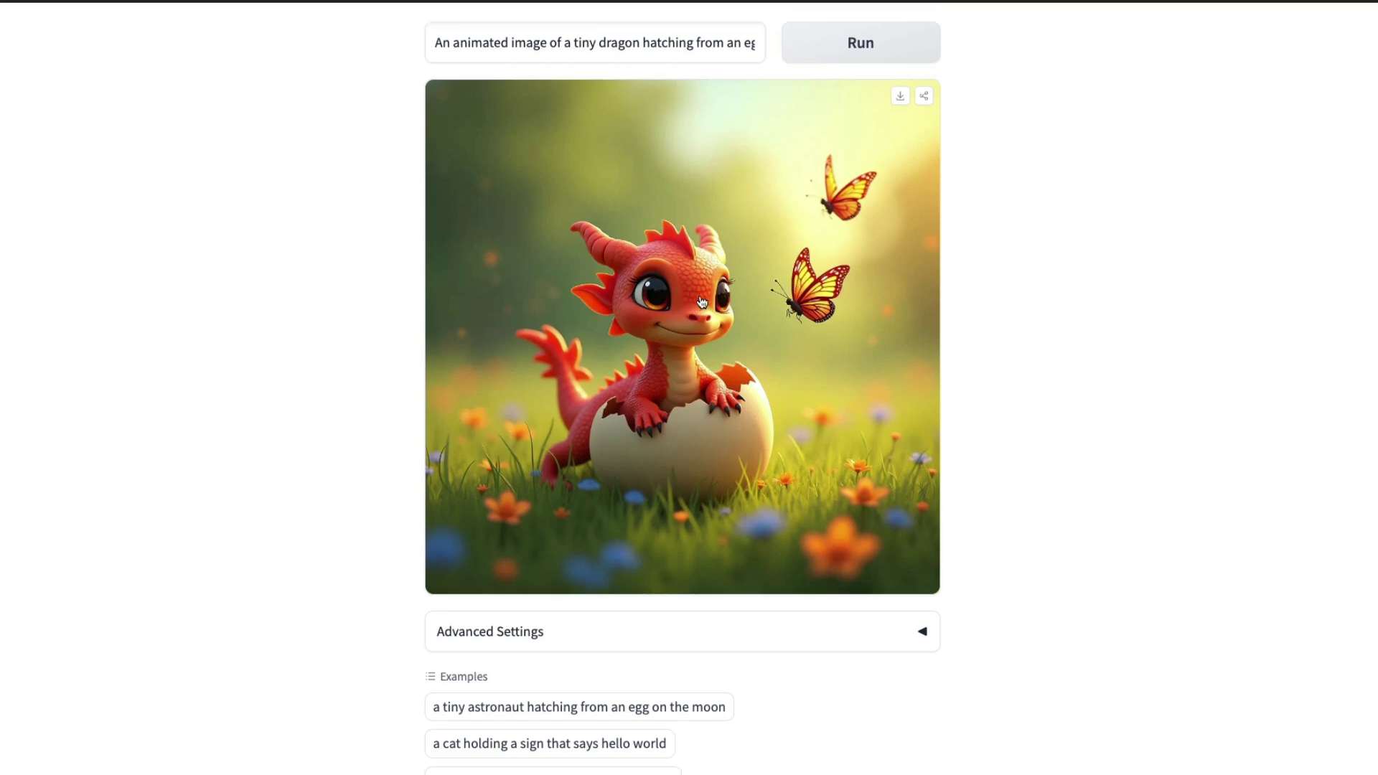
{"action": "left_click_drag", "start_coordinate": [687, 43], "coordinate": [765, 44]}
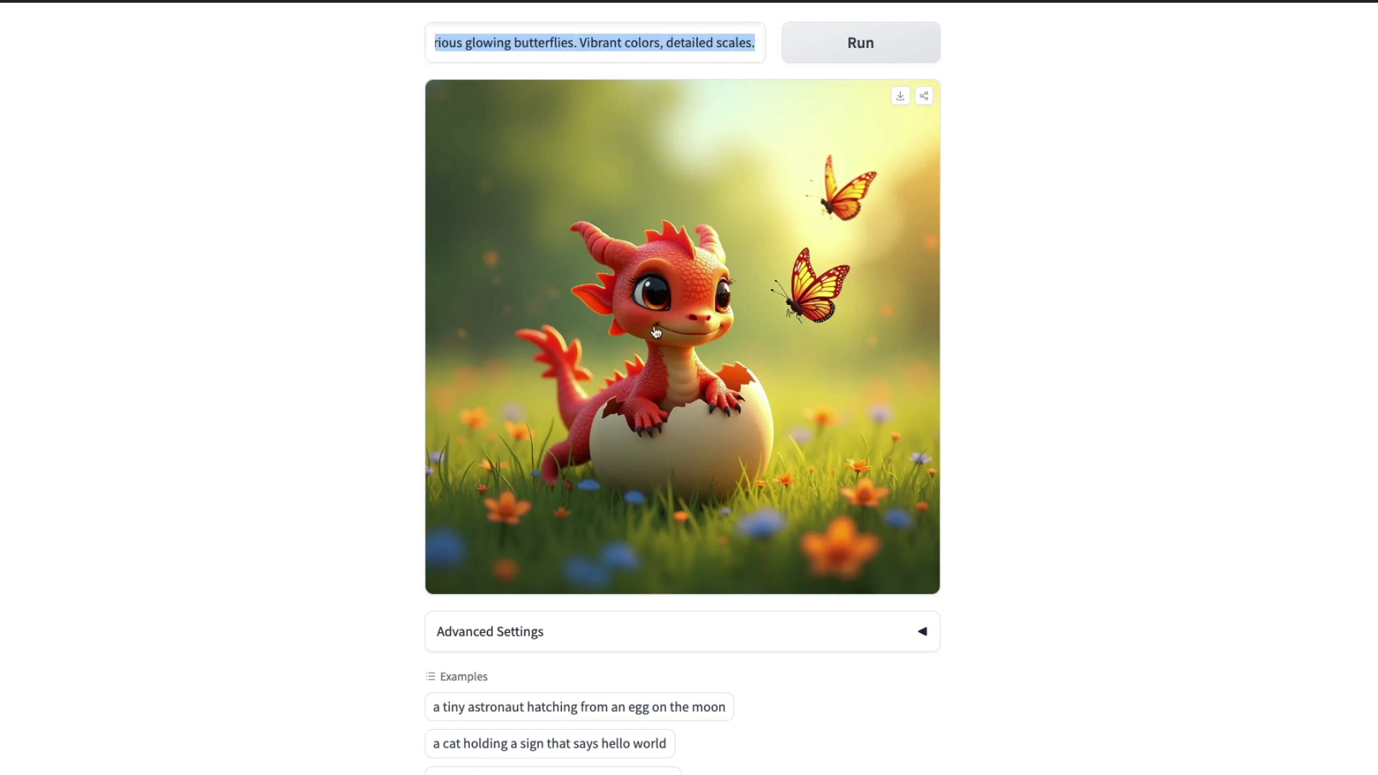
{"action": "left_click", "coordinate": [636, 45]}
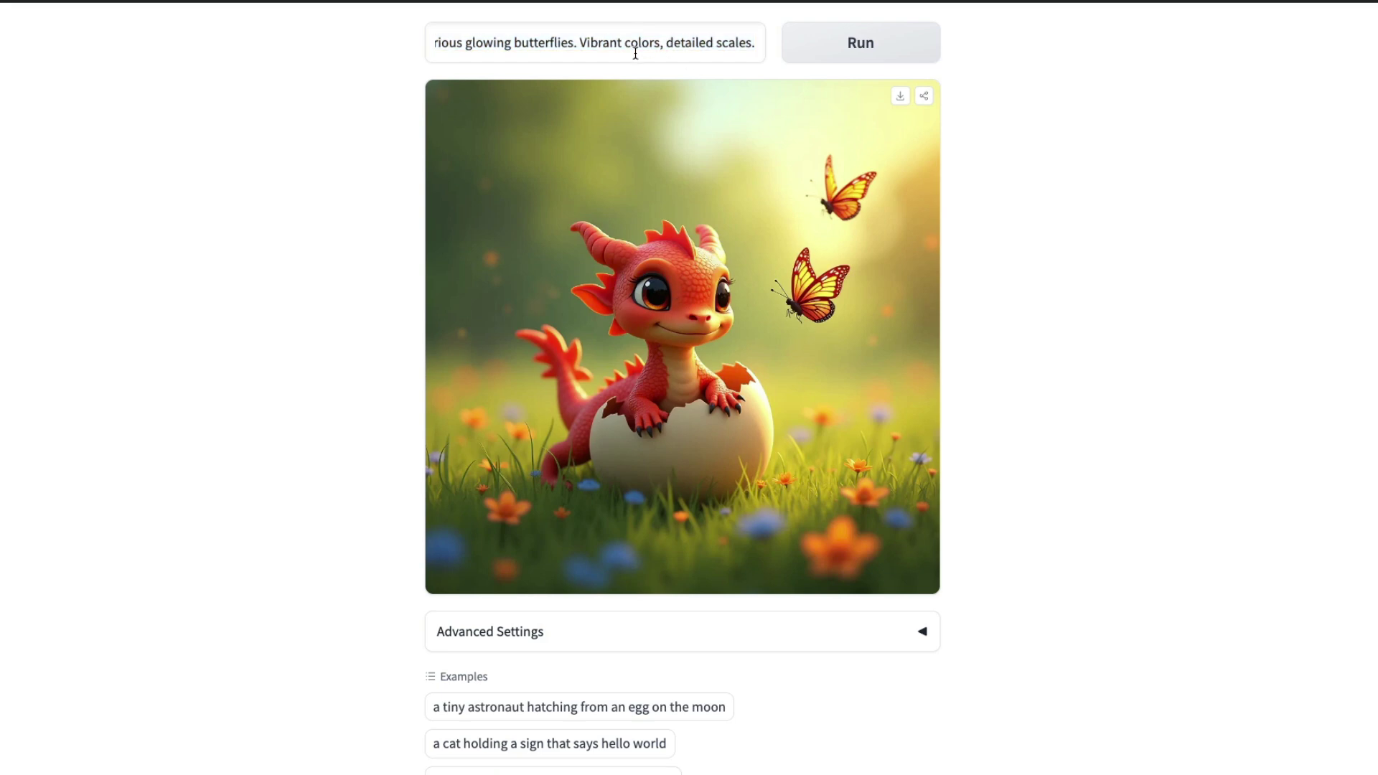
{"action": "scroll", "coordinate": [636, 53], "scroll_direction": "left", "scroll_amount": 10}
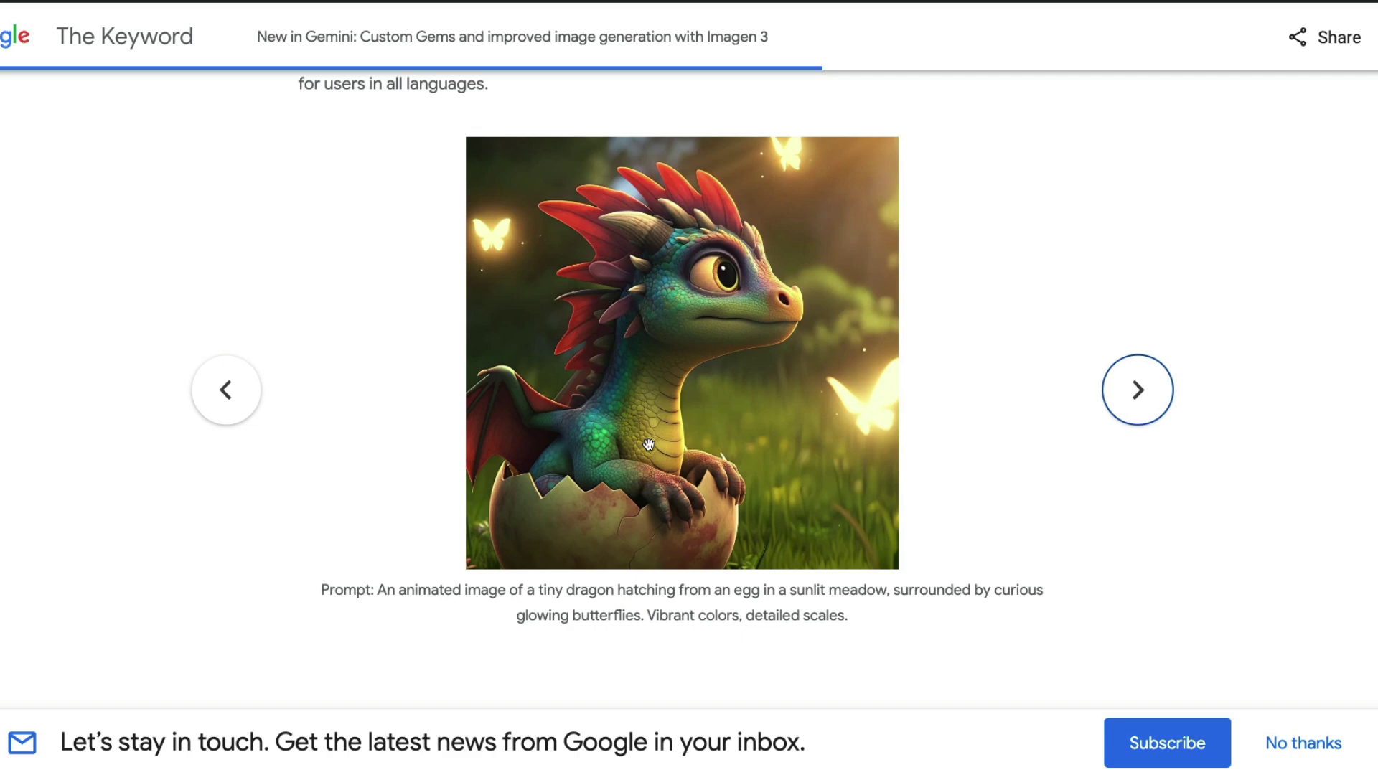
- Advance the carousel to the paper-napkin ball gown example and read its showroom prompt
{"action": "left_click", "coordinate": [1140, 396]}
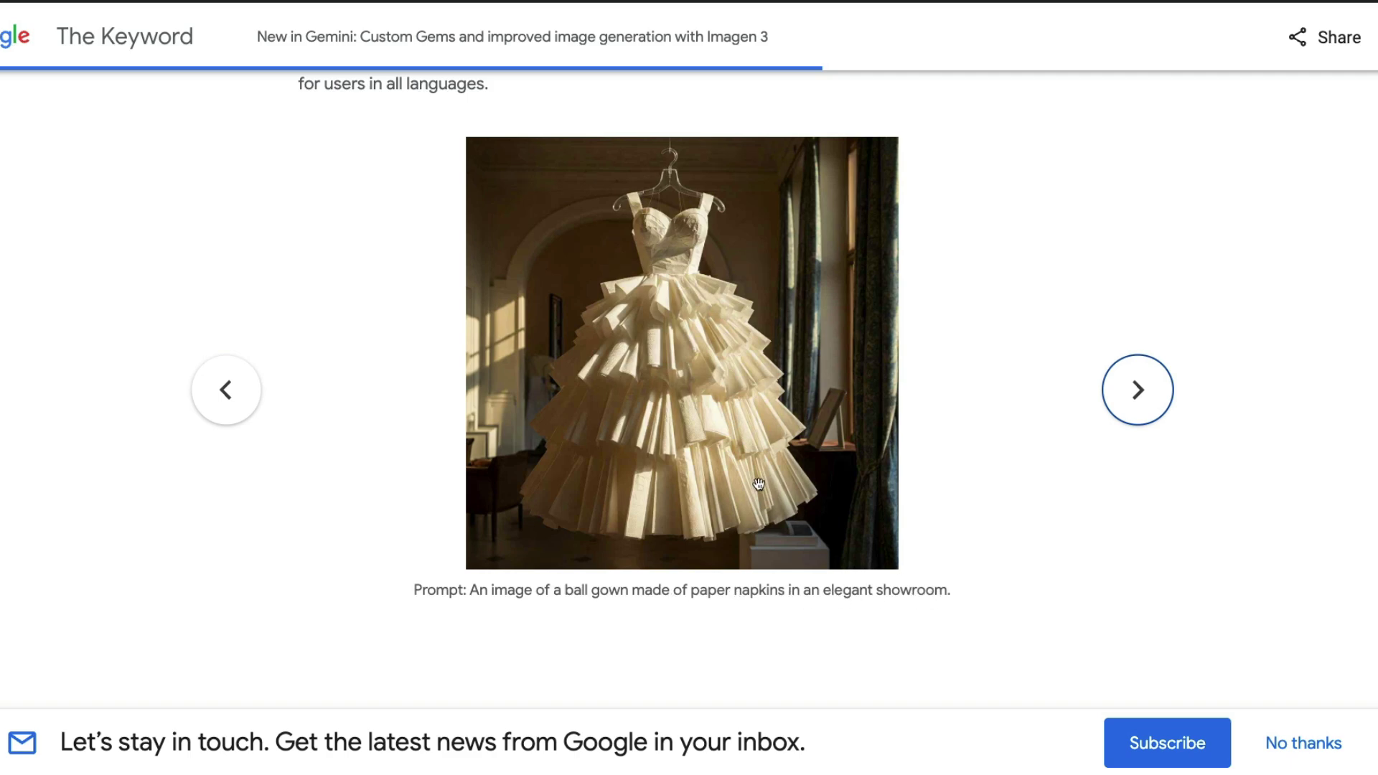
{"action": "scroll", "coordinate": [652, 455], "scroll_direction": "up", "scroll_amount": 1}
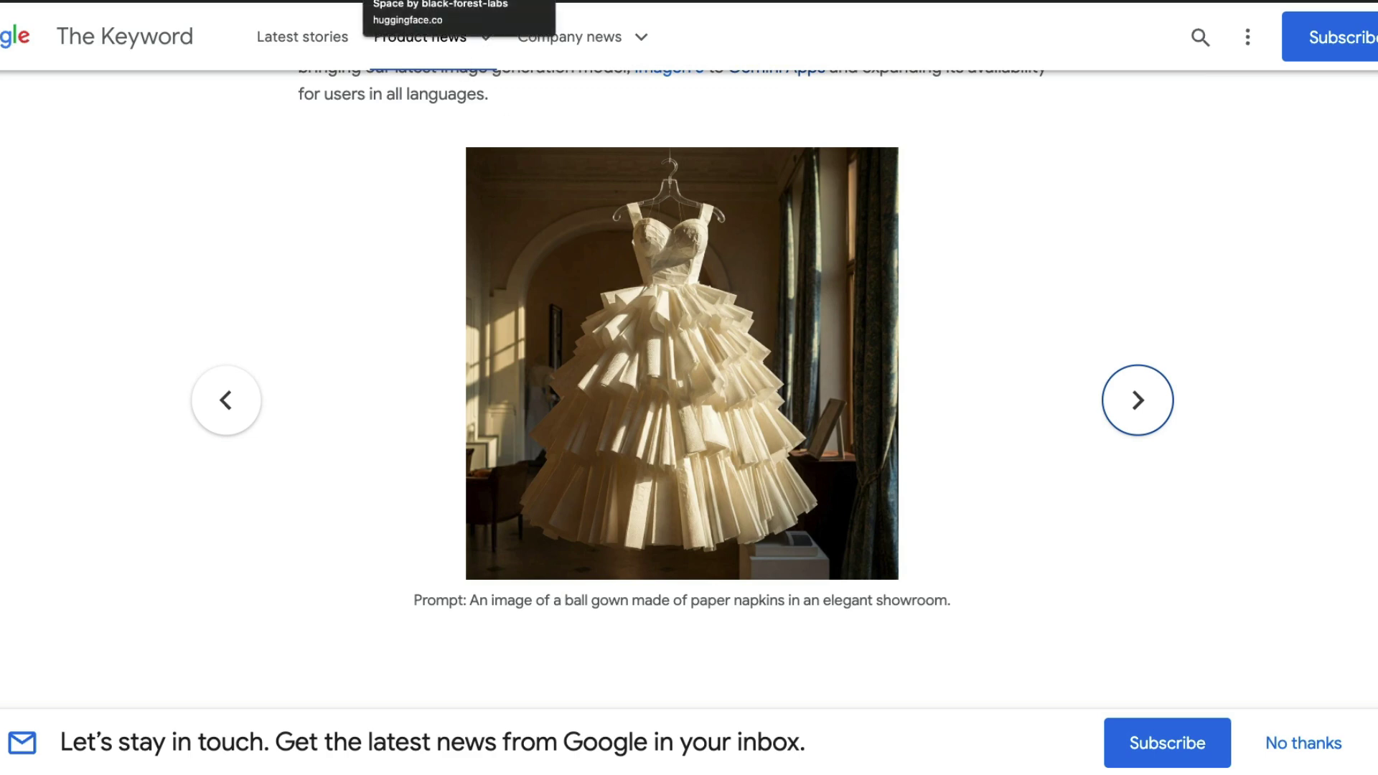
{"action": "left_click", "coordinate": [431, 2]}
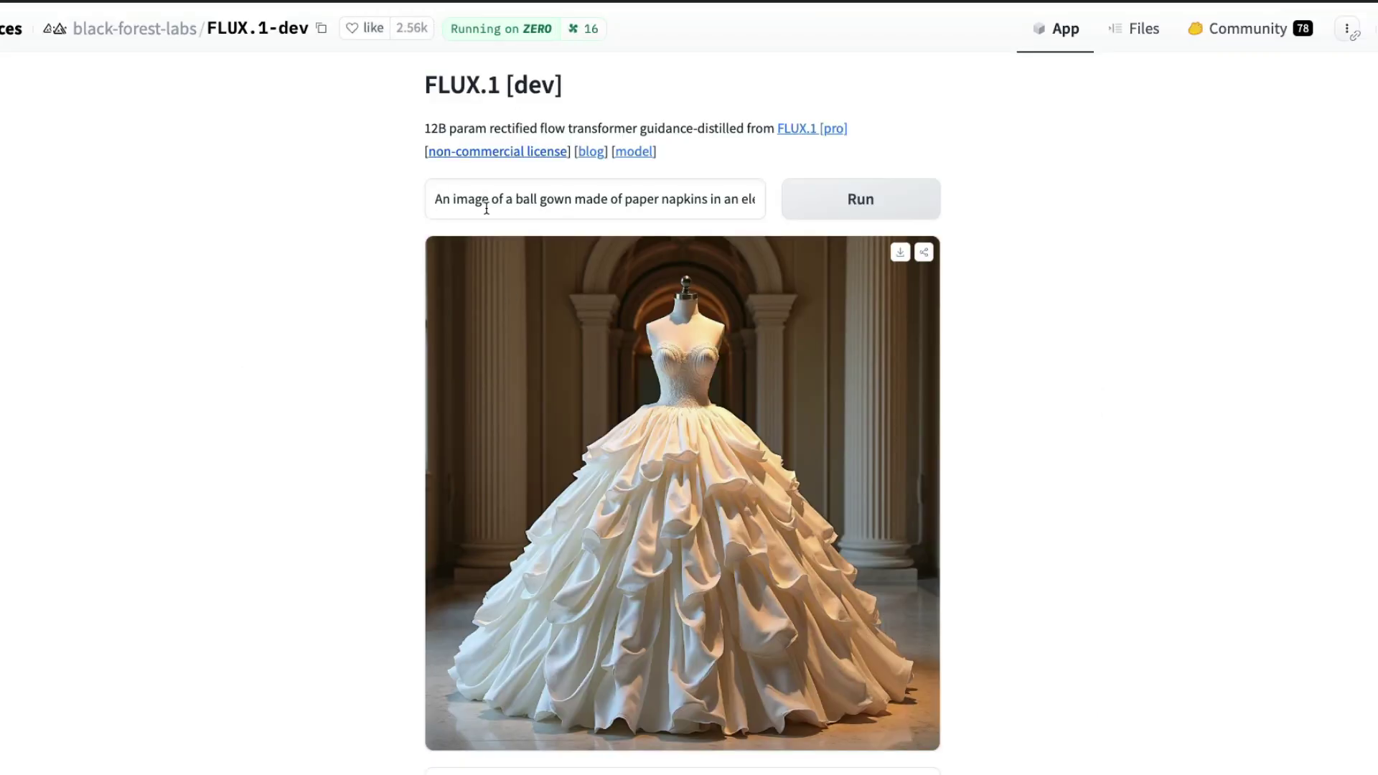
- Scroll the FLUX.1-dev prompt to its end and down to the generated ball gown image
{"action": "scroll", "coordinate": [578, 209], "scroll_direction": "right", "scroll_amount": 3}
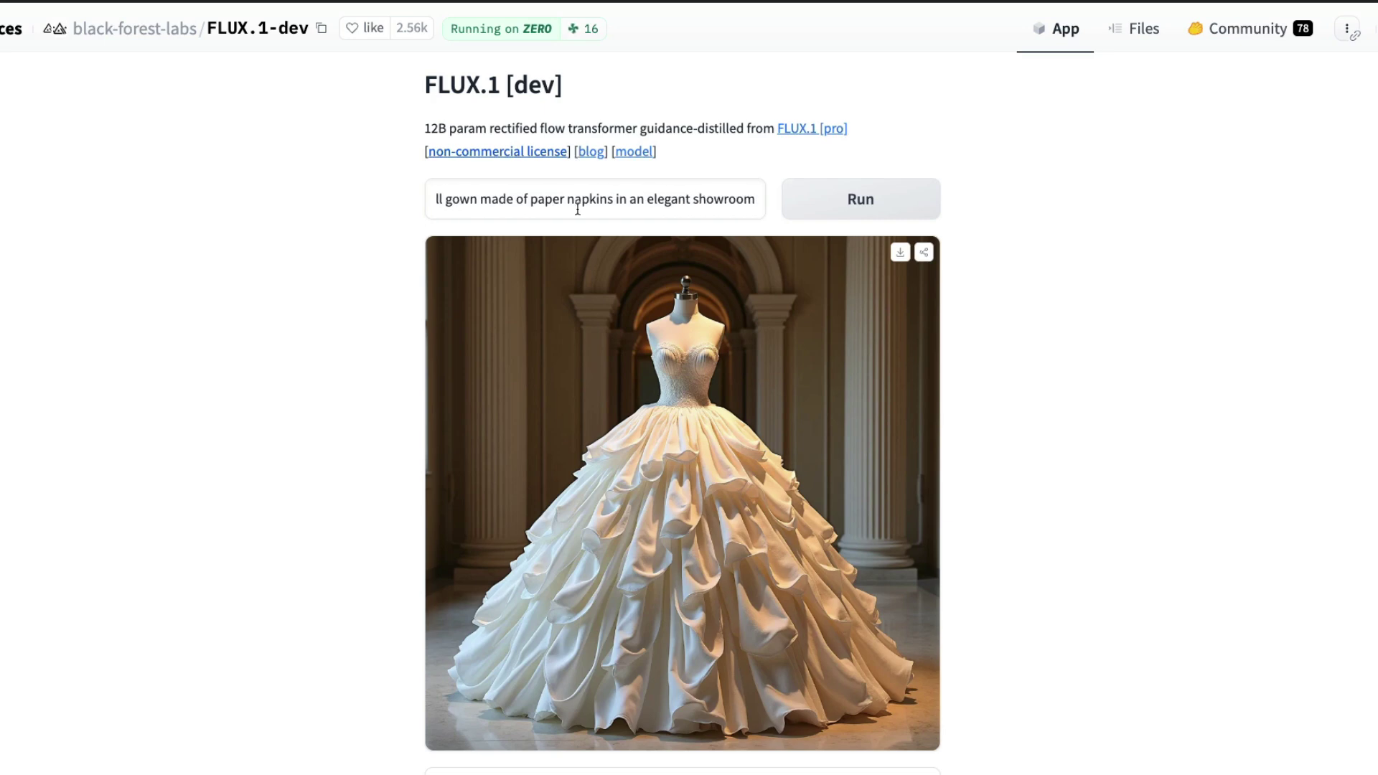
{"action": "scroll", "coordinate": [690, 384], "scroll_direction": "down", "scroll_amount": 1}
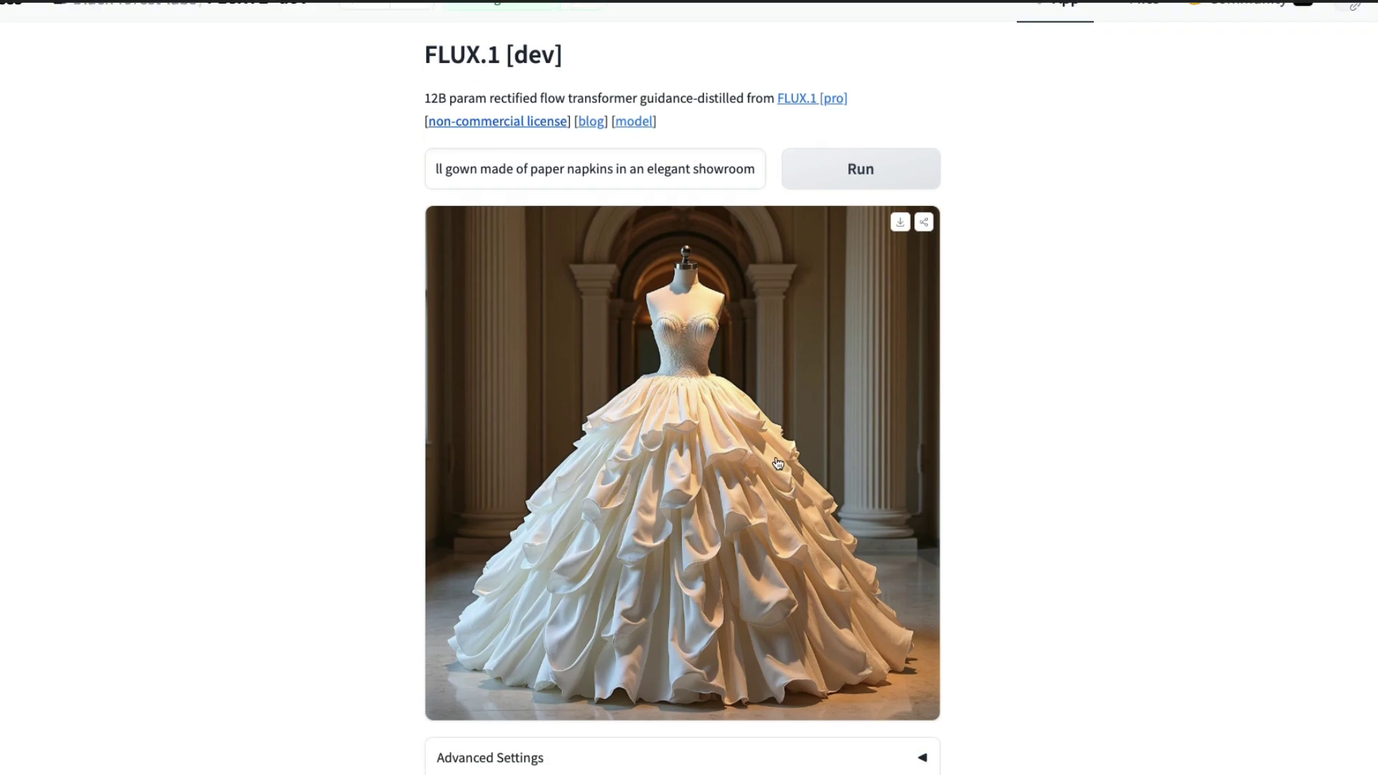
{"action": "scroll", "coordinate": [776, 467], "scroll_direction": "down", "scroll_amount": 1}
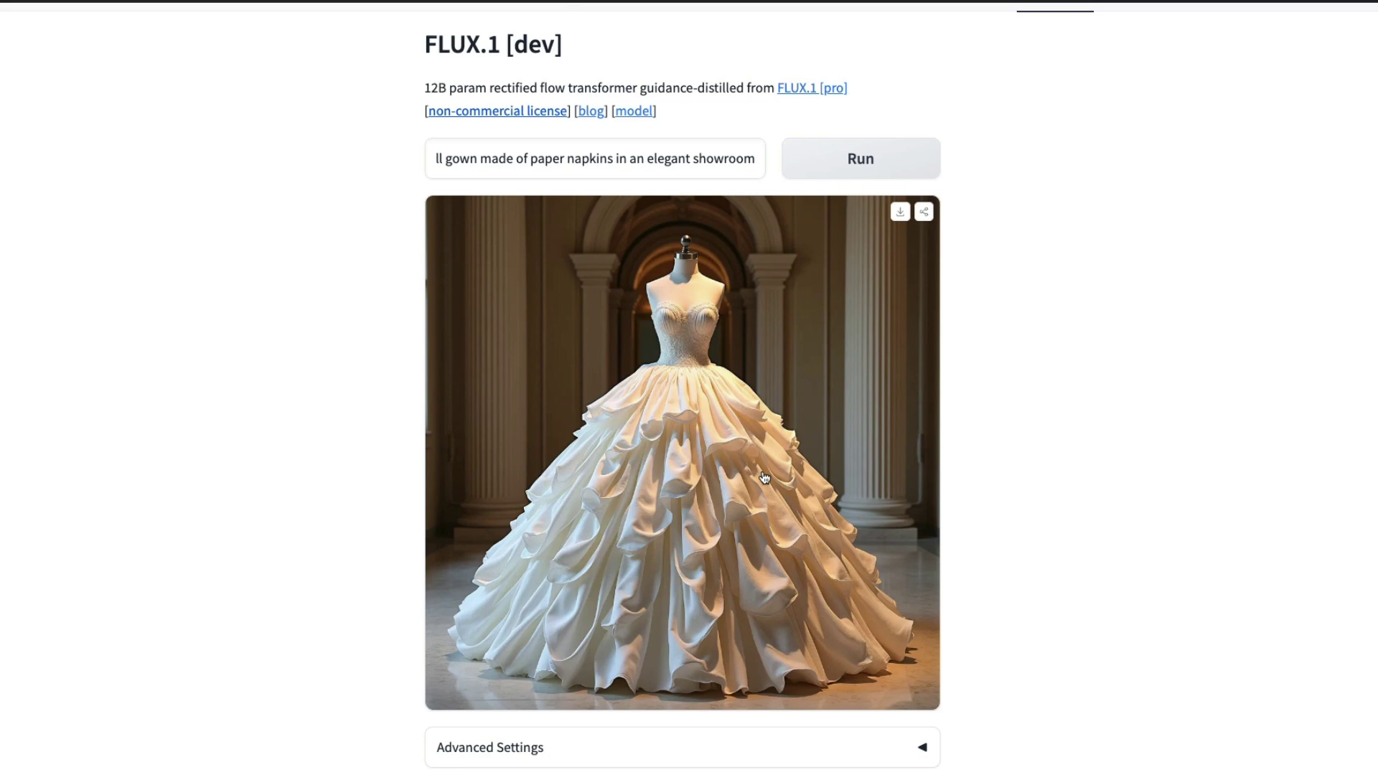
{"action": "left_click", "coordinate": [406, 8]}
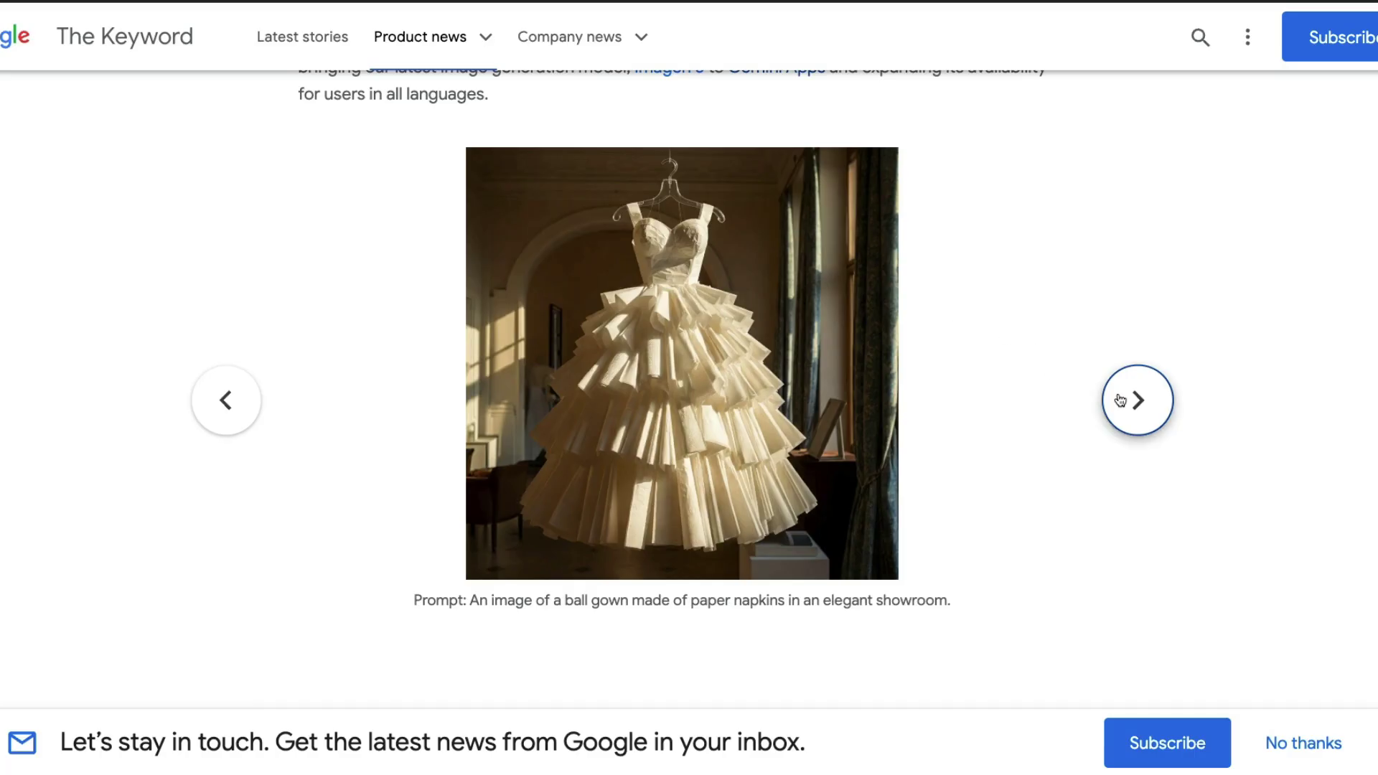
- Advance the Keyword carousel to the photorealistic mountain vista example
{"action": "left_click", "coordinate": [1120, 400]}
{"action": "scroll", "coordinate": [1098, 394], "scroll_direction": "down", "scroll_amount": 3}
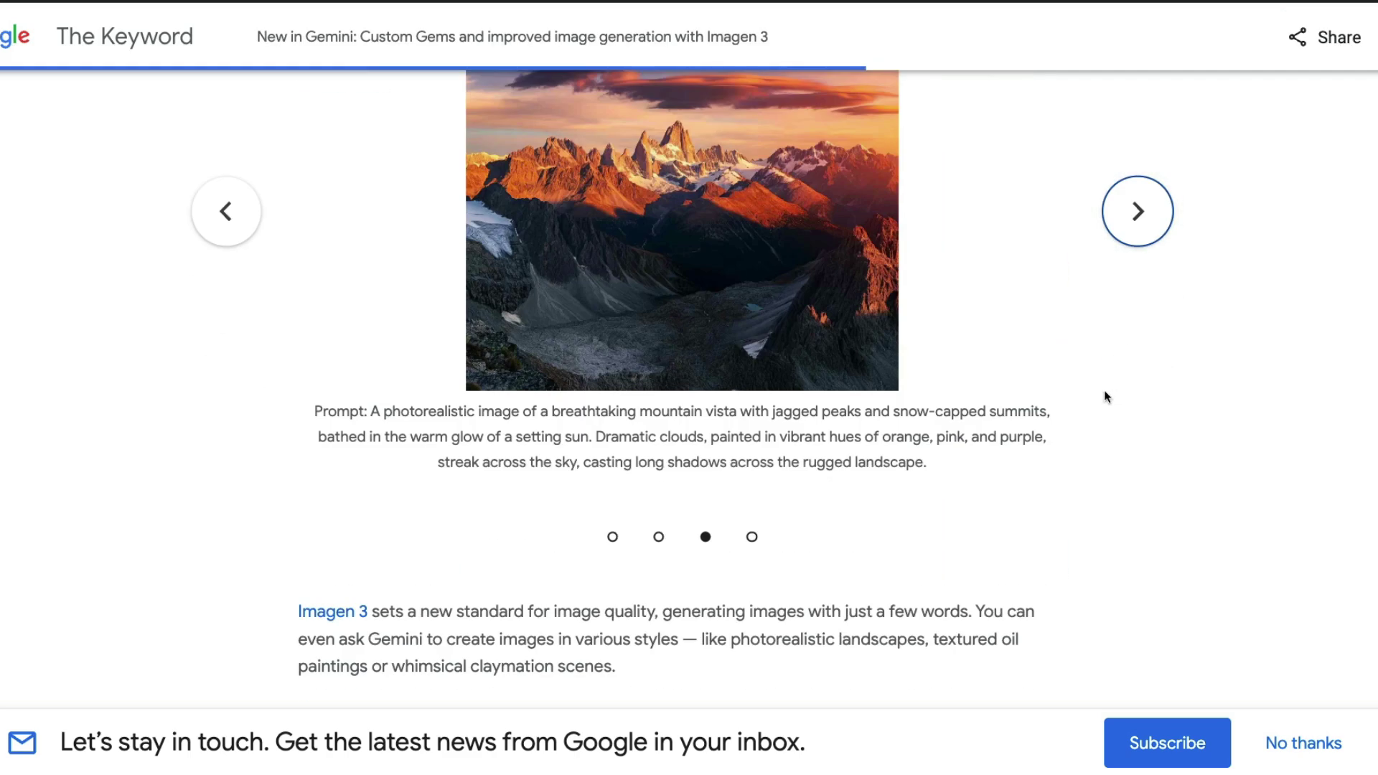
{"action": "scroll", "coordinate": [1087, 391], "scroll_direction": "up", "scroll_amount": 1}
{"action": "scroll", "coordinate": [444, 516], "scroll_direction": "up", "scroll_amount": 1}
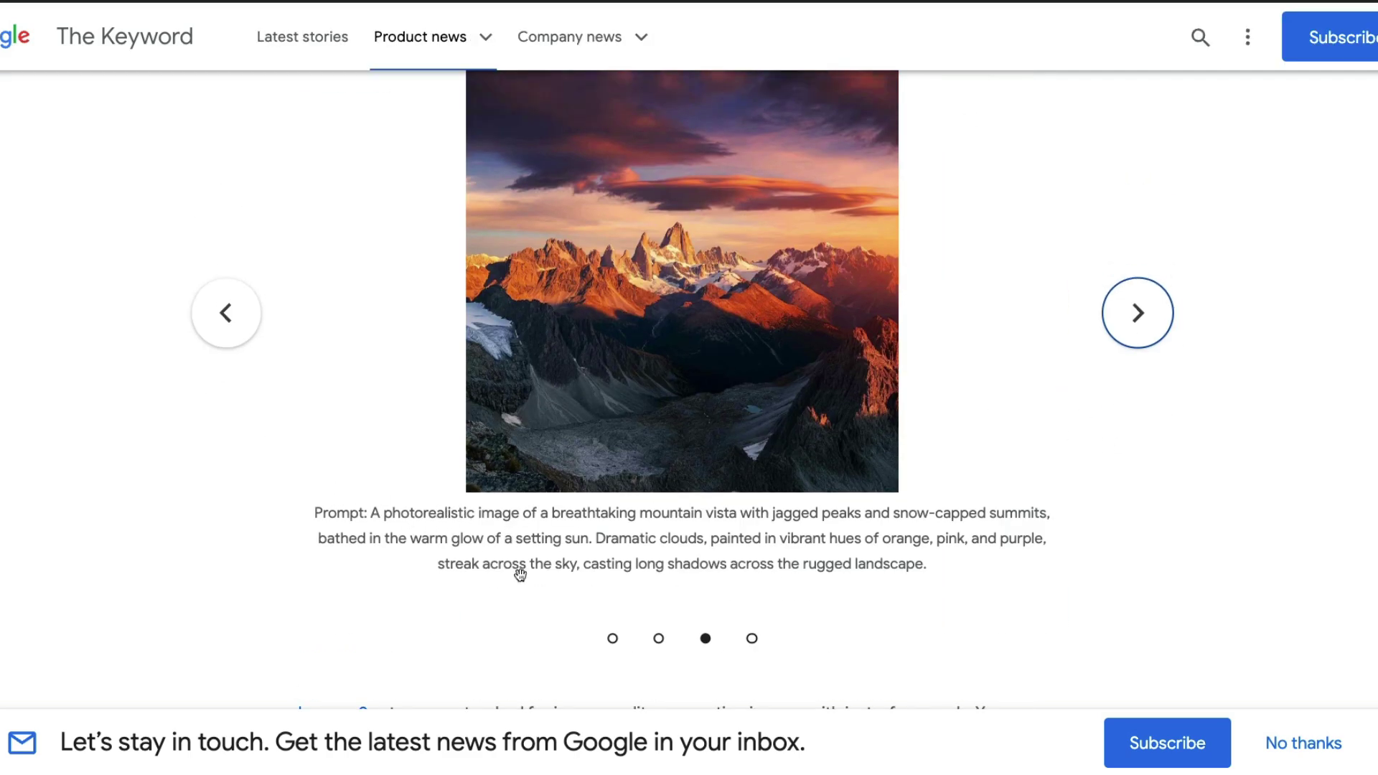
- Inspect the mountain vista caption in developer tools
{"action": "right_click", "coordinate": [760, 515]}
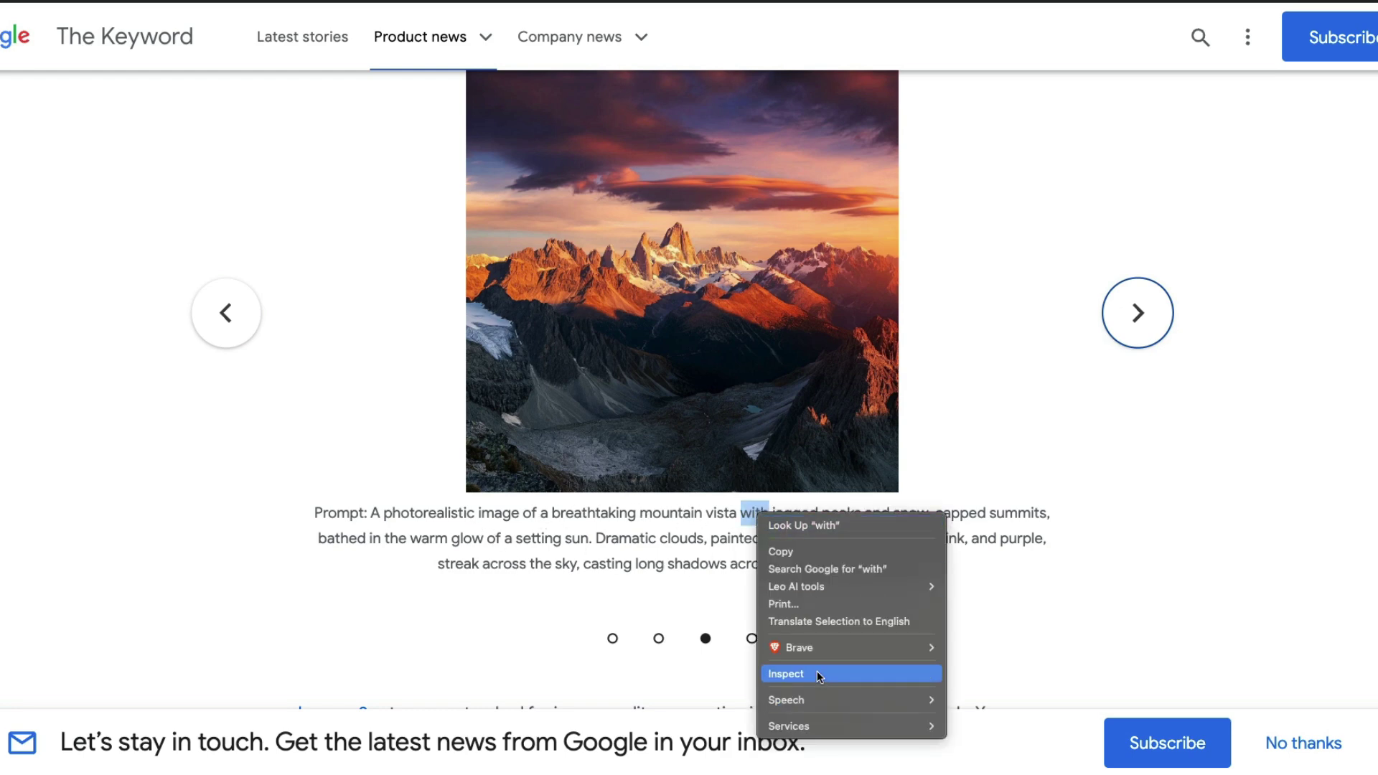
{"action": "left_click", "coordinate": [394, 516]}
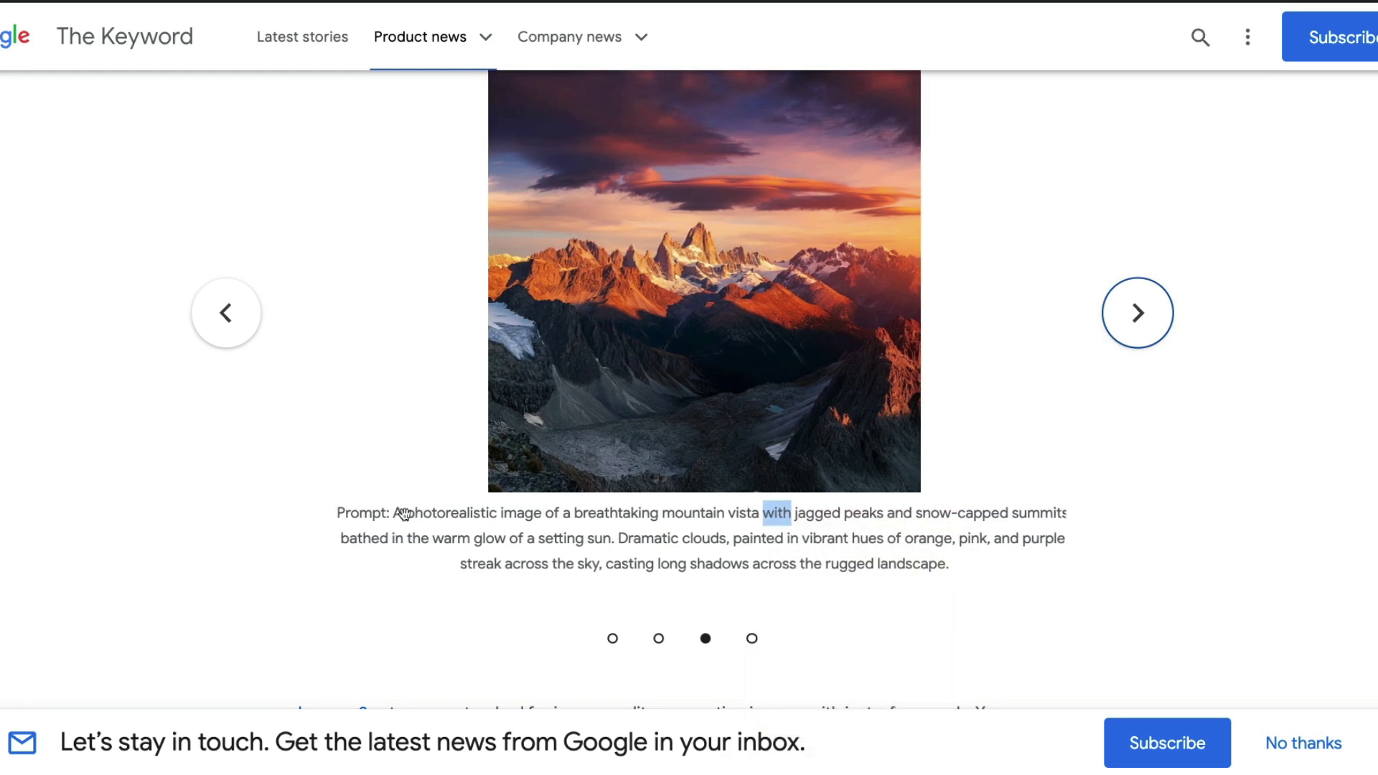
{"action": "right_click", "coordinate": [372, 512]}
{"action": "left_click", "coordinate": [447, 511]}
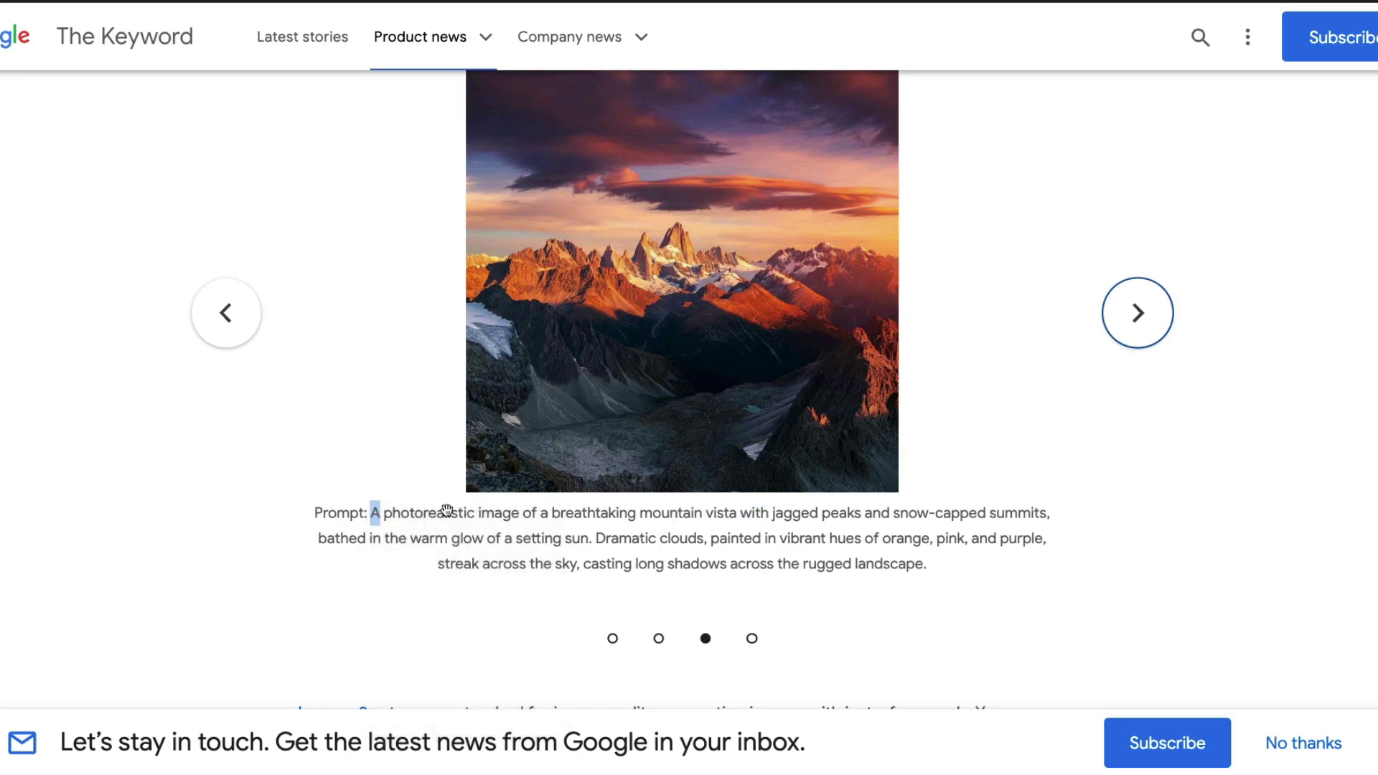
{"action": "right_click", "coordinate": [374, 512]}
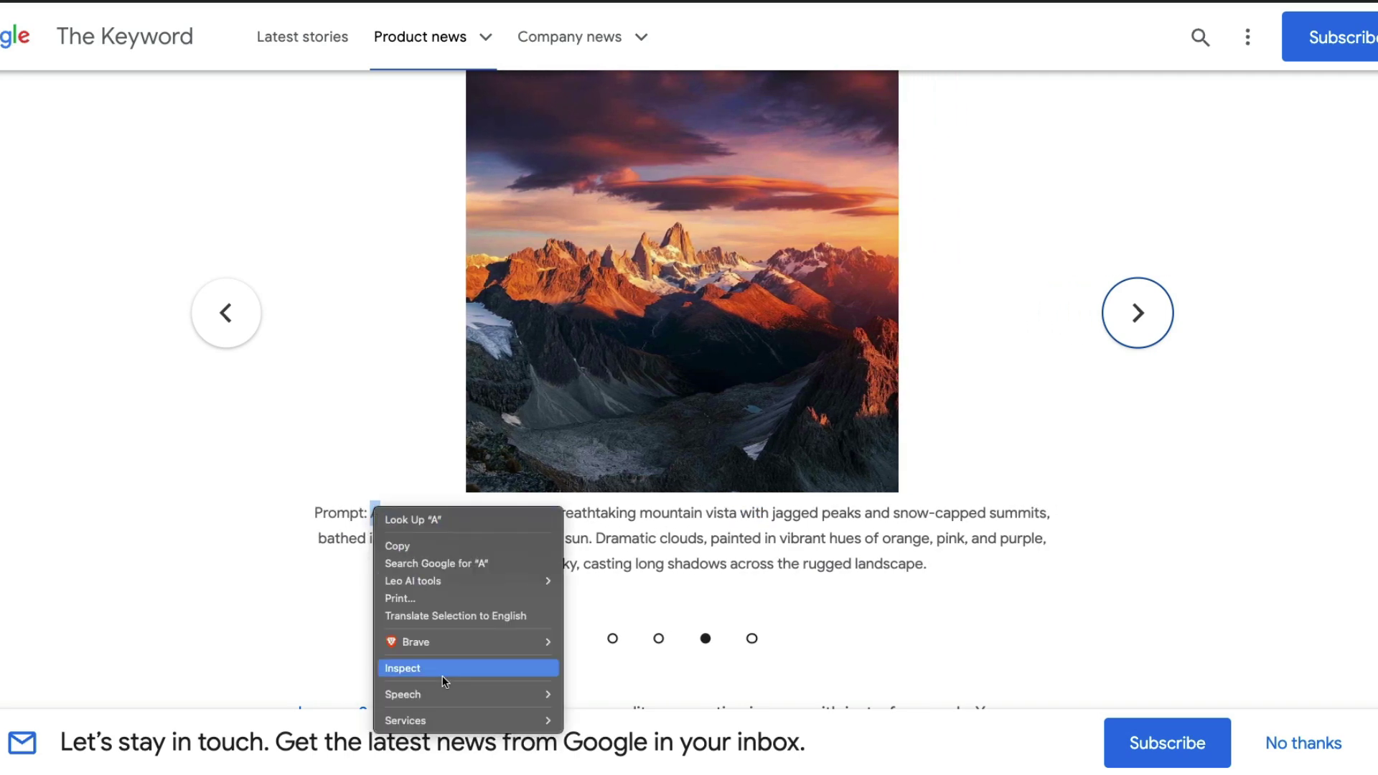
{"action": "left_click", "coordinate": [403, 669]}
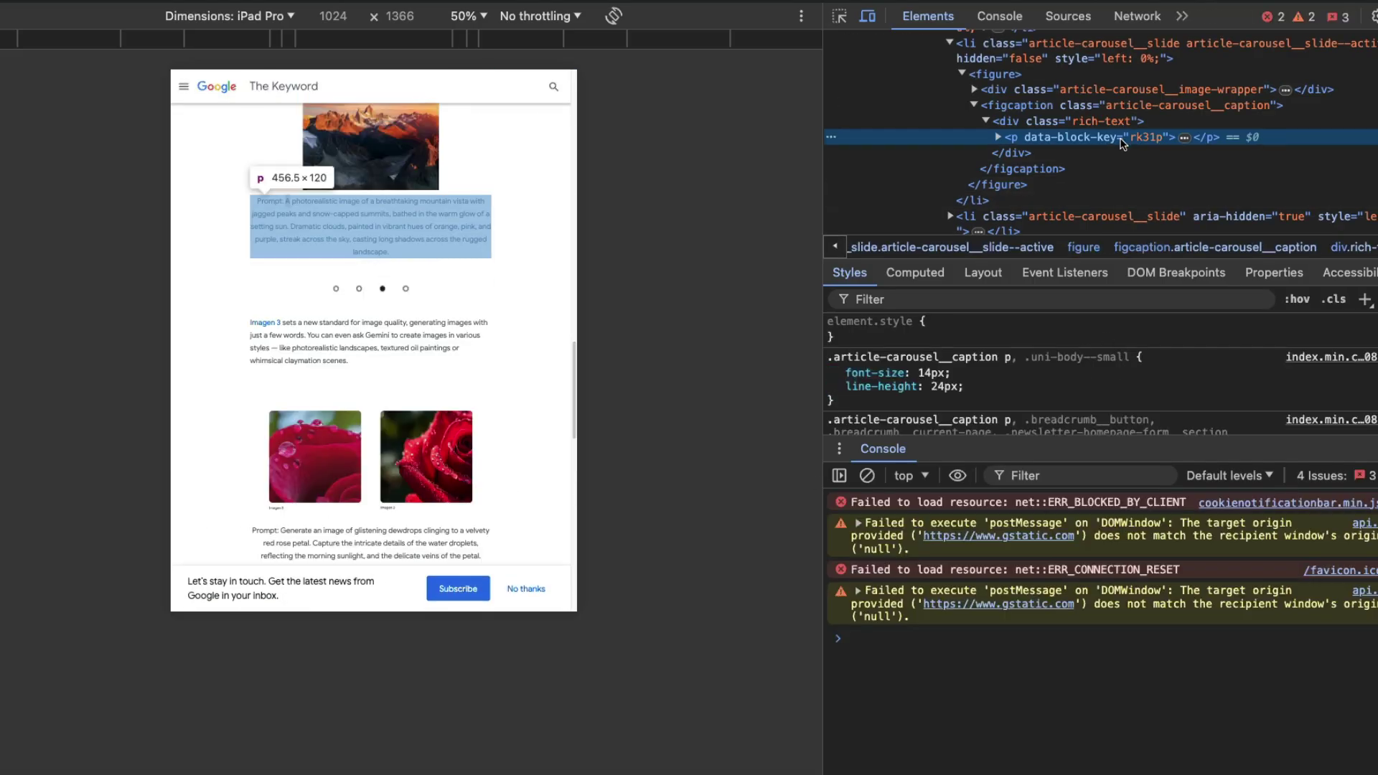
- Select the caption paragraph element and copy its sunset-peaks prompt text
{"action": "left_click", "coordinate": [839, 16]}
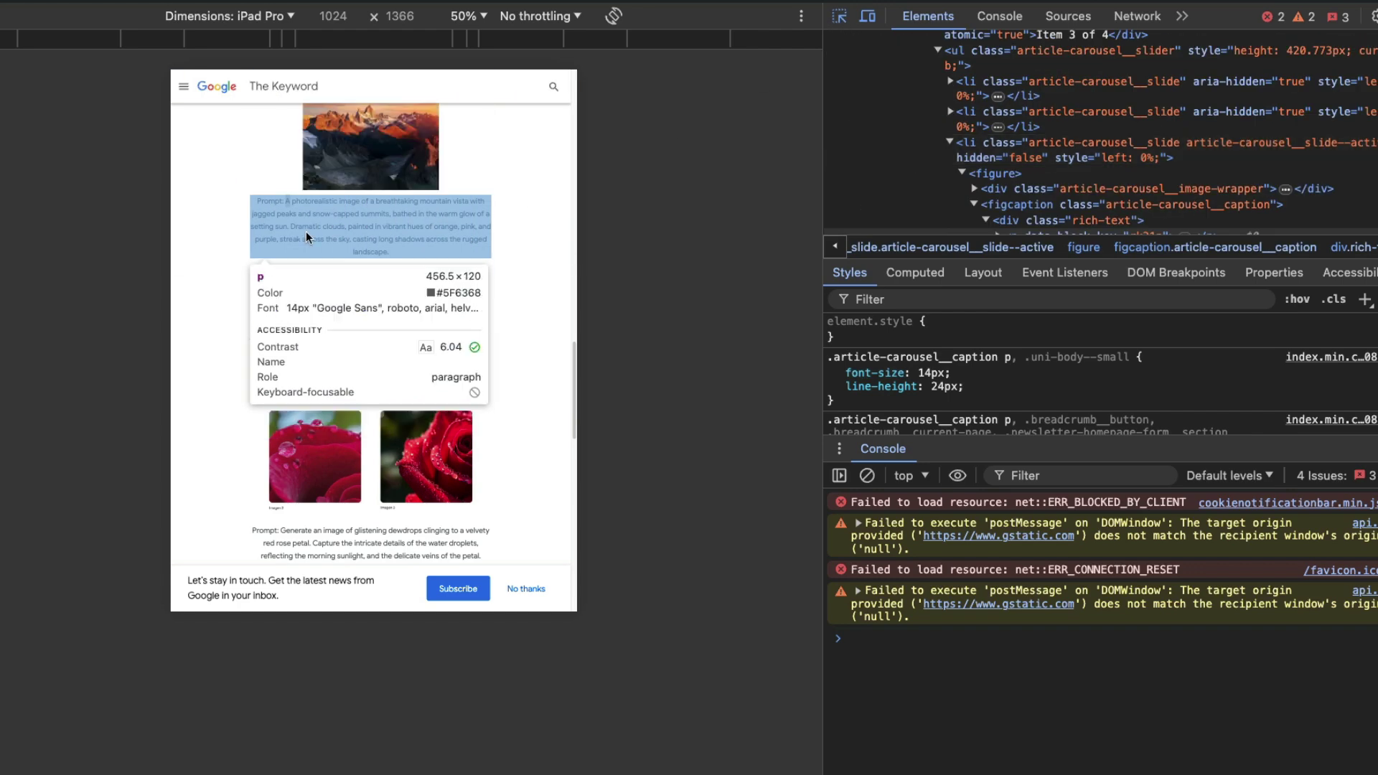
{"action": "left_click", "coordinate": [310, 223]}
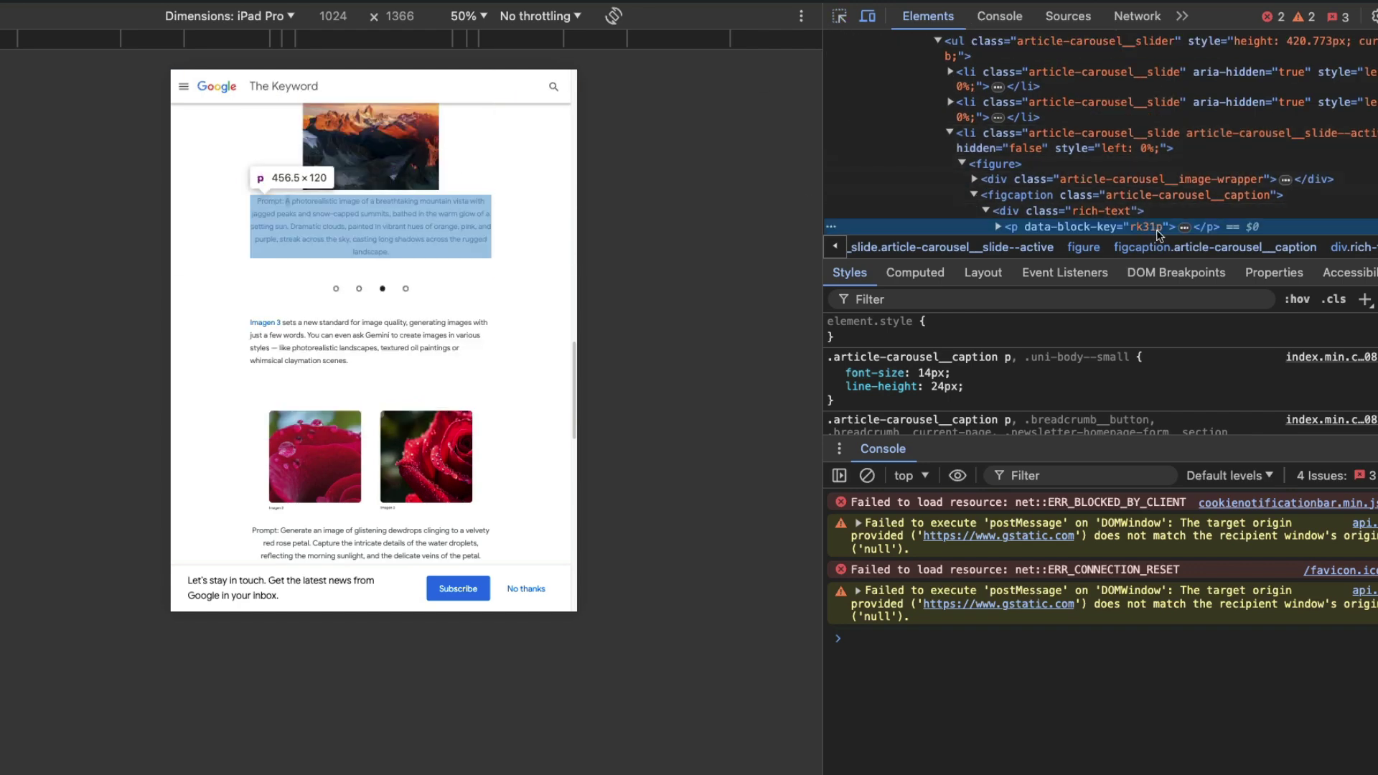
{"action": "scroll", "coordinate": [1185, 209], "scroll_direction": "down", "scroll_amount": 2}
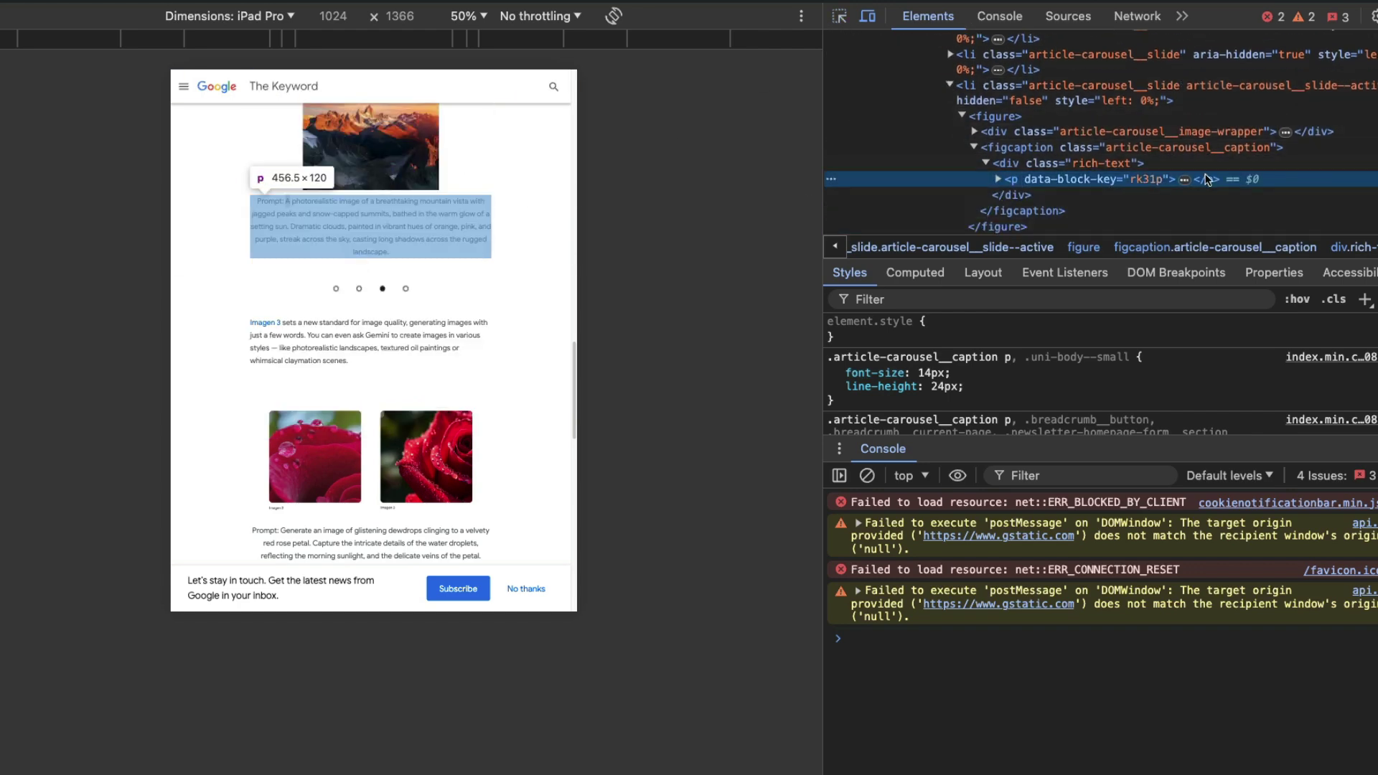
{"action": "left_click", "coordinate": [999, 180]}
{"action": "double_click", "coordinate": [1093, 221]}
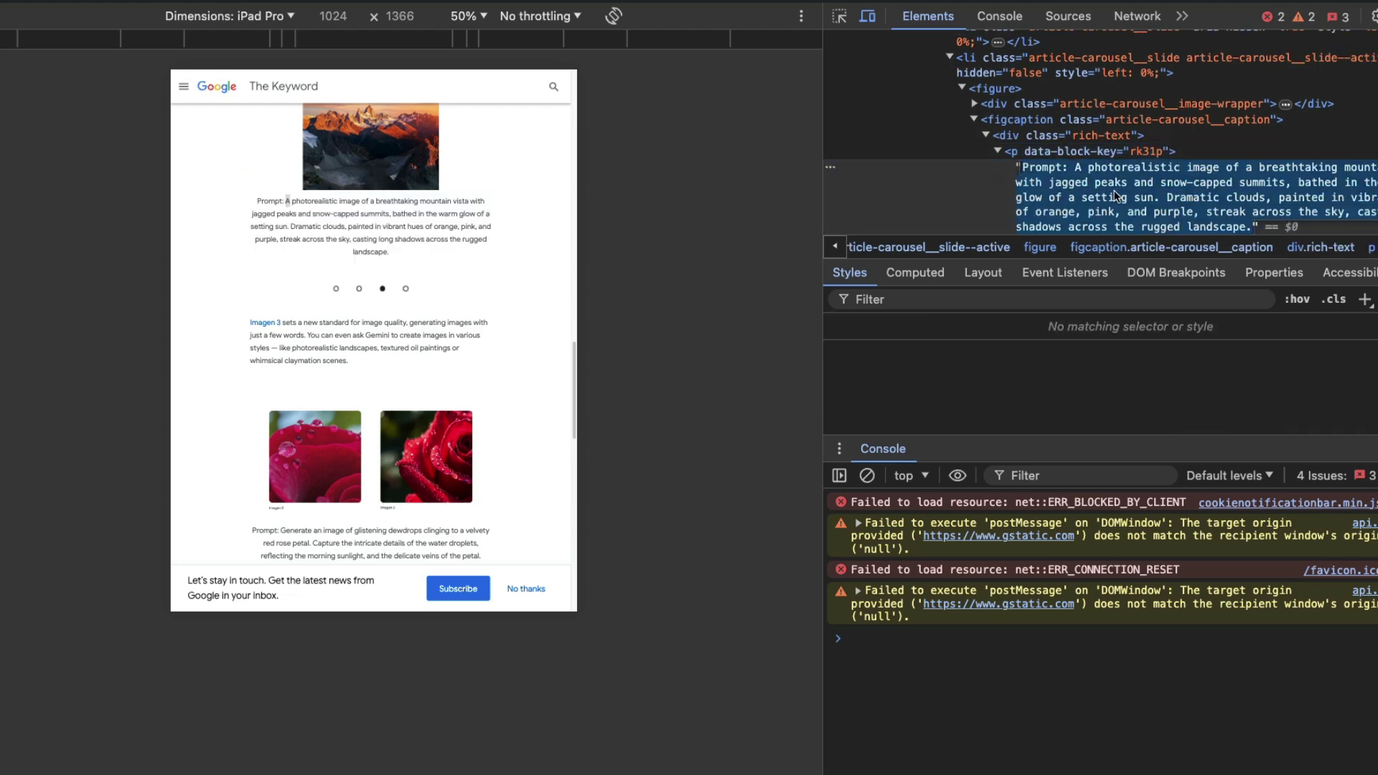
{"action": "left_click", "coordinate": [773, 217]}
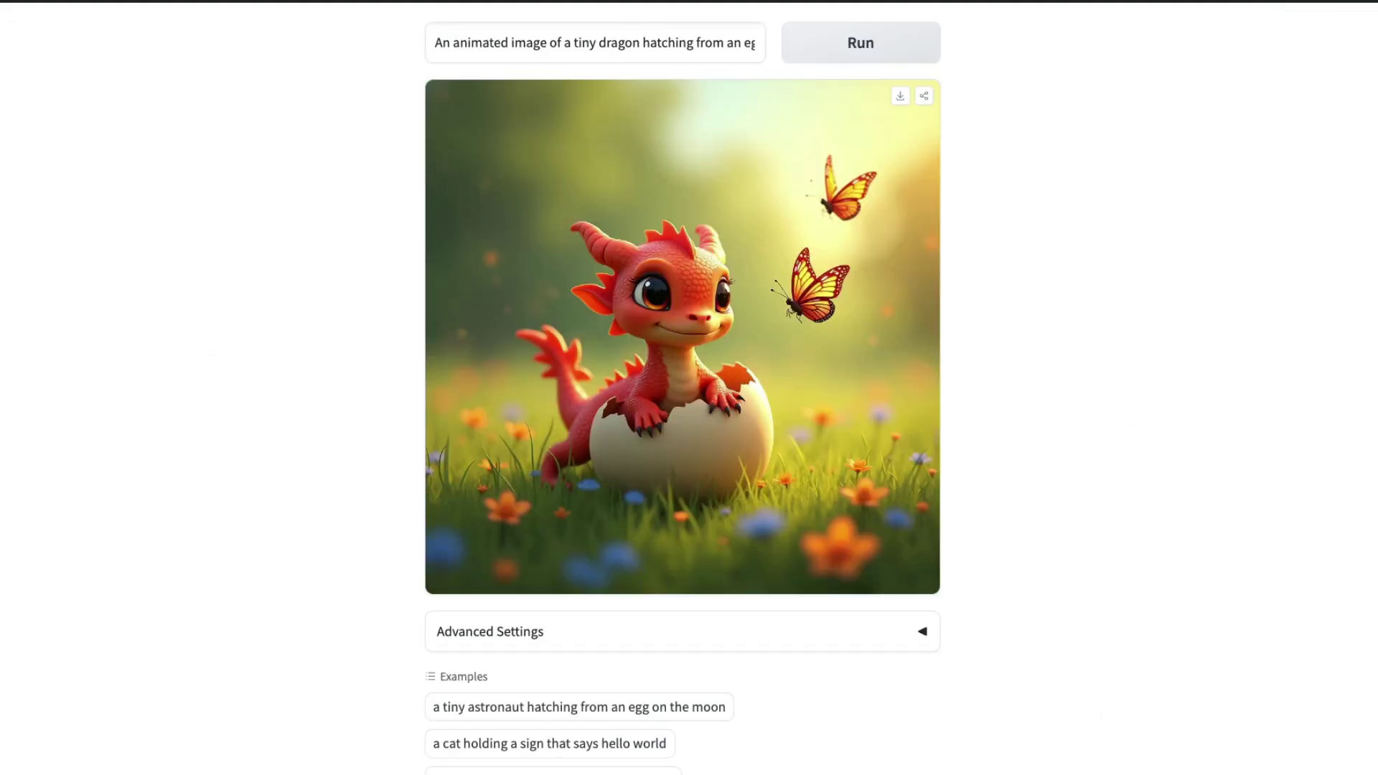
- Paste the mountain vista prompt into FLUX.1-dev, strip its leading 'Prompt: ' label, and generate
{"action": "right_click", "coordinate": [616, 2]}
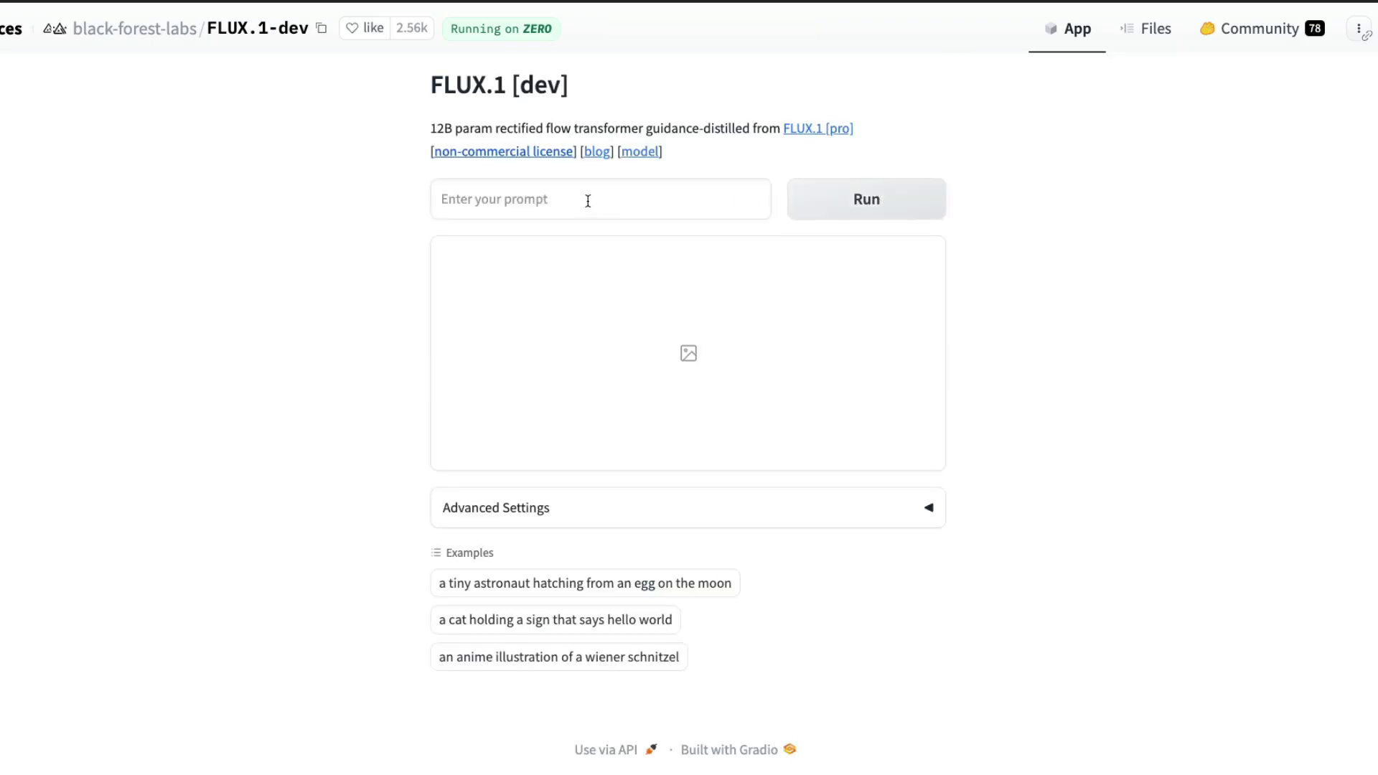
{"action": "left_click", "coordinate": [587, 200]}
{"action": "key", "text": "ctrl+v"}
{"action": "key", "text": "Home"}
{"action": "key", "text": "shift+Right"}
{"action": "key", "text": "shift+Right"}
{"action": "key", "text": "shift+Right"}
{"action": "key", "text": "shift+Right"}
{"action": "key", "text": "shift+Right"}
{"action": "key", "text": "shift+Right"}
{"action": "key", "text": "shift+Right"}
{"action": "key", "text": "shift+Right"}
{"action": "key", "text": "BackSpace"}
{"action": "key", "text": "End"}
{"action": "key", "text": "Return"}
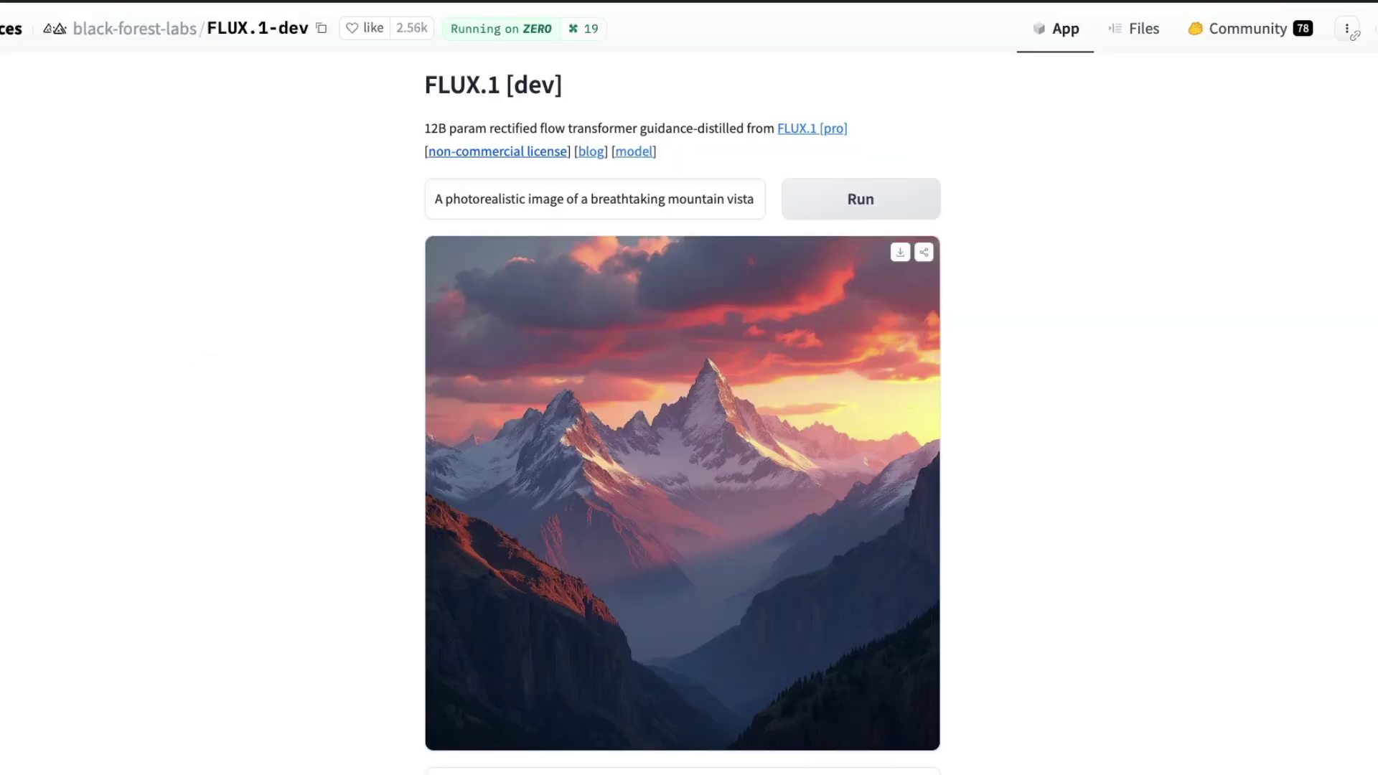
- Compare Imagen 3's sunset mountain vista with FLUX's mountain render, then advance the article's example carousel
{"action": "scroll", "coordinate": [1170, 357], "scroll_direction": "down", "scroll_amount": 3}
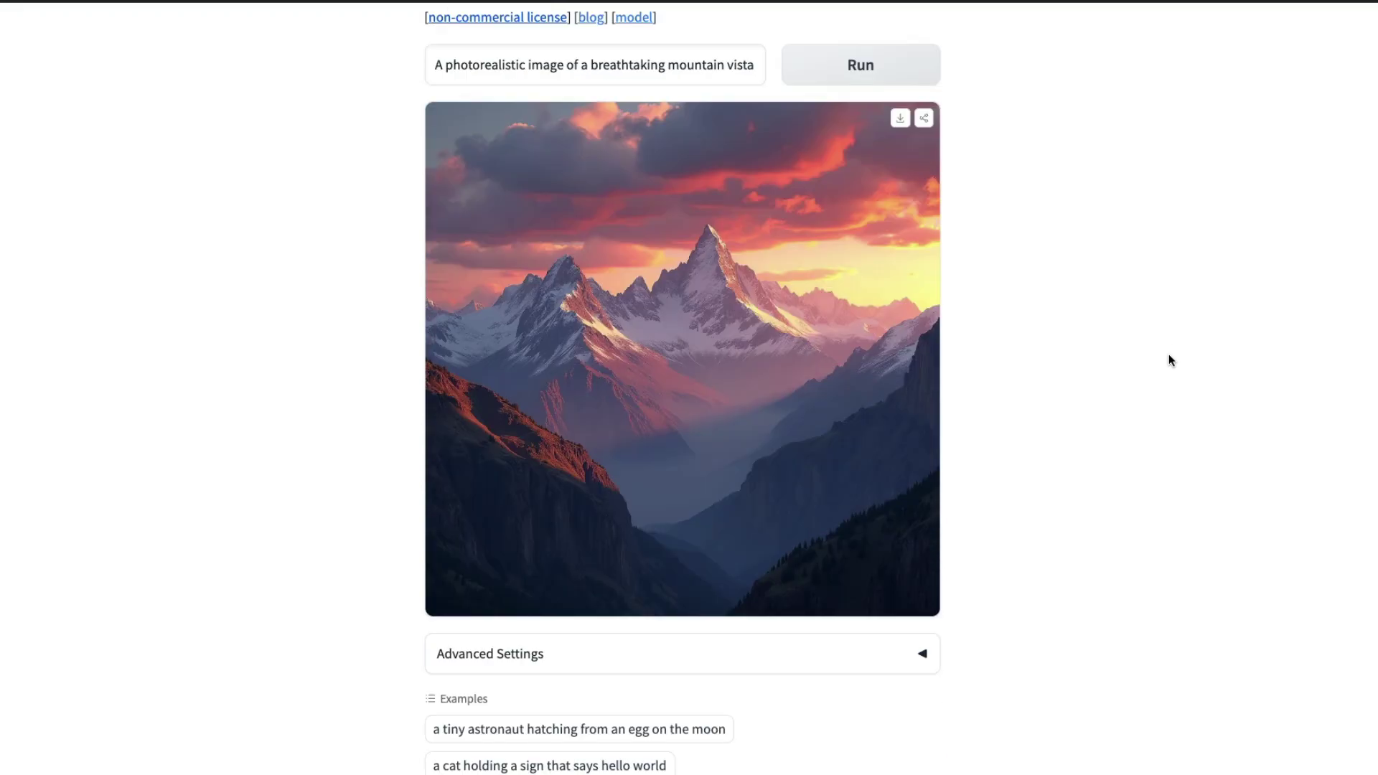
{"action": "scroll", "coordinate": [1169, 354], "scroll_direction": "up", "scroll_amount": 1}
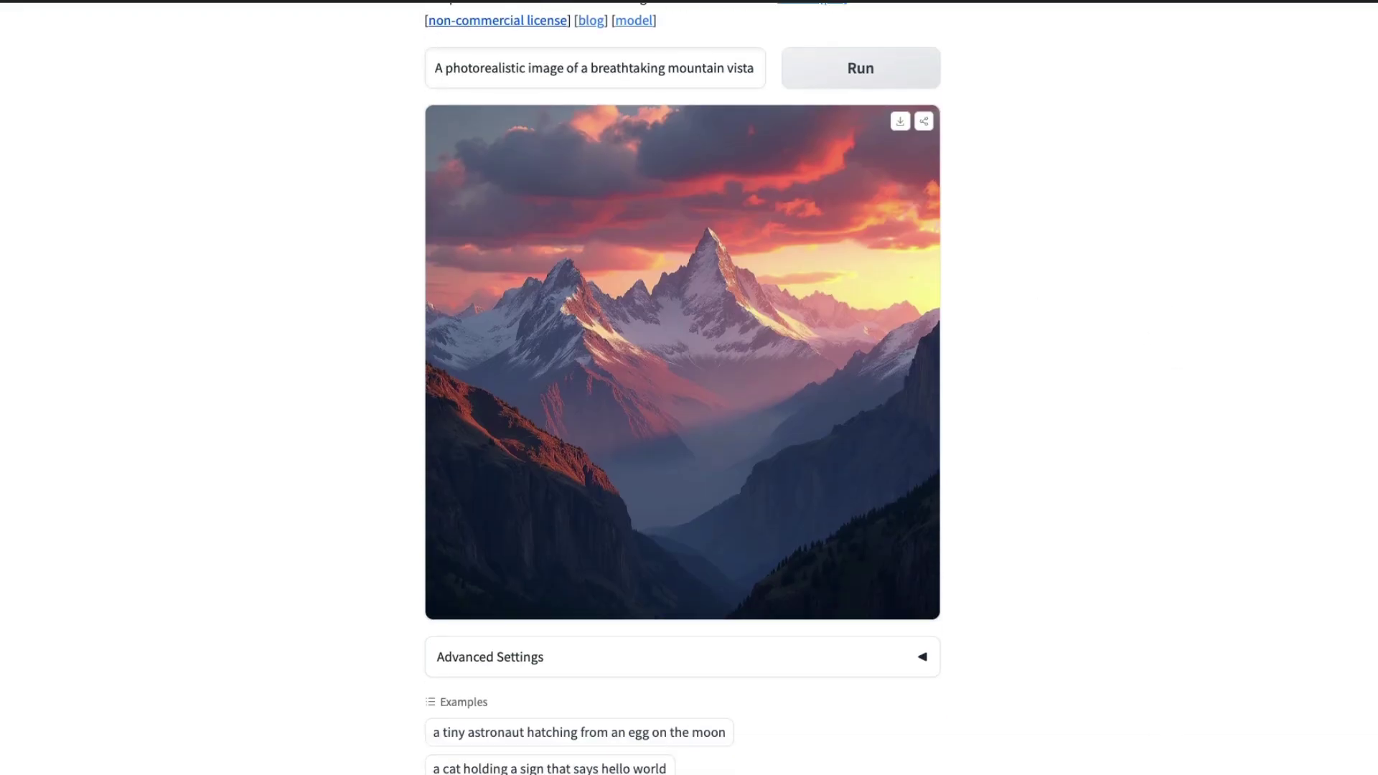
{"action": "left_click", "coordinate": [308, 1]}
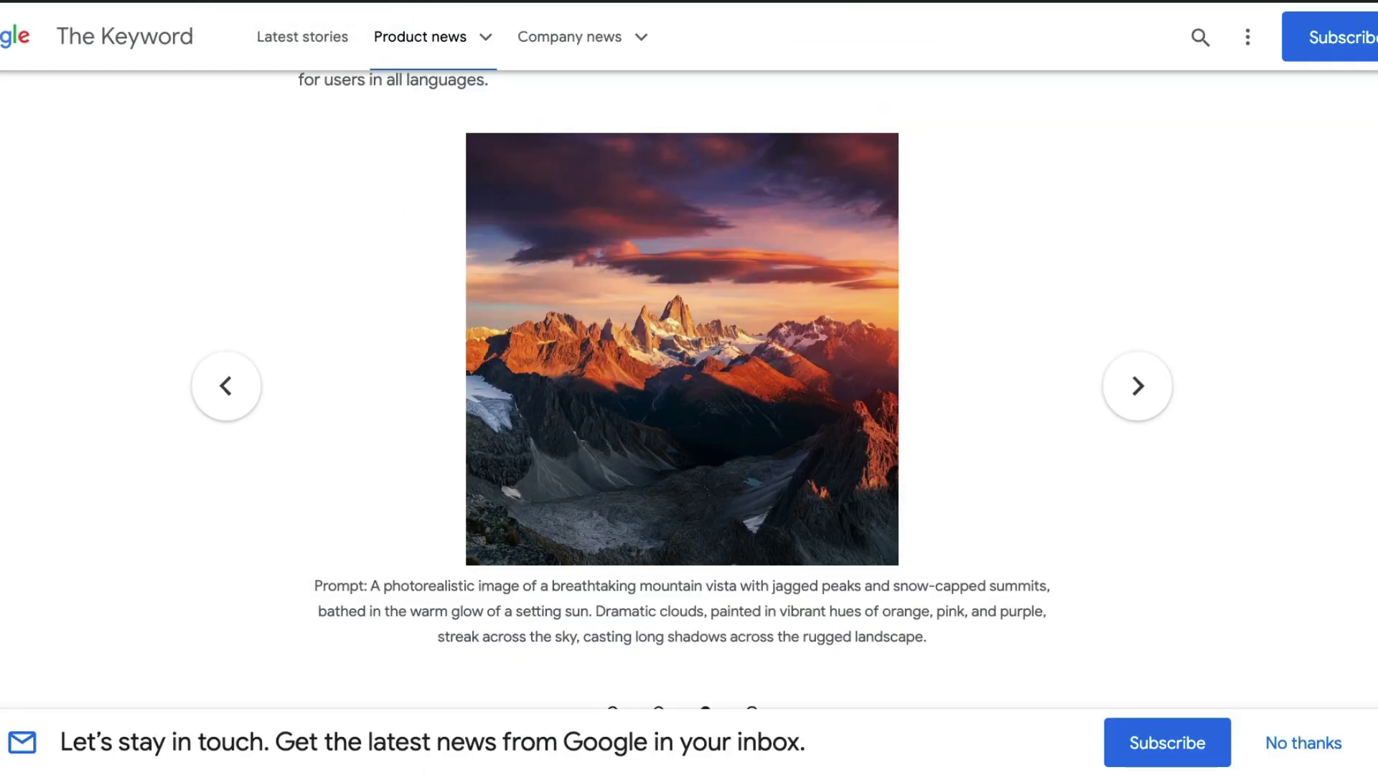
{"action": "key", "text": "ctrl+Tab"}
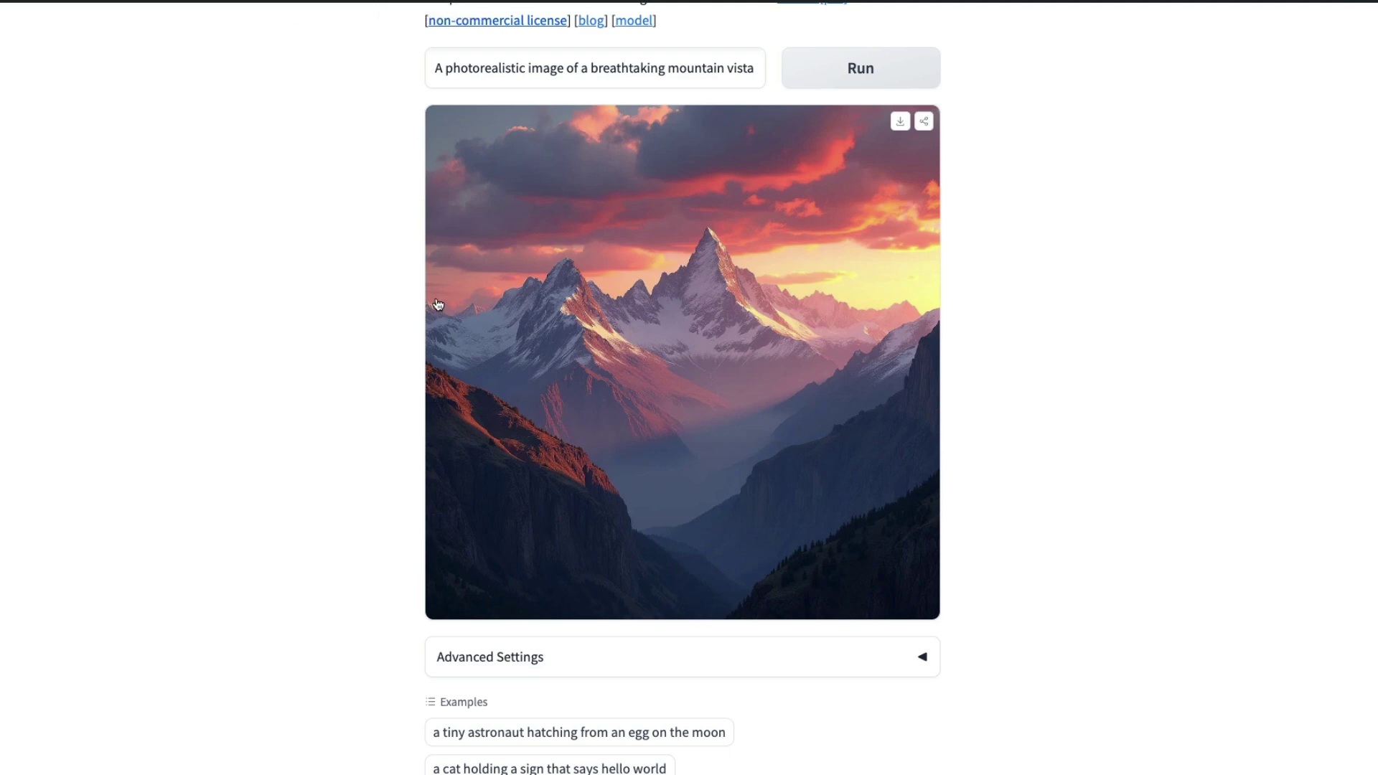
{"action": "scroll", "coordinate": [438, 304], "scroll_direction": "up", "scroll_amount": 1}
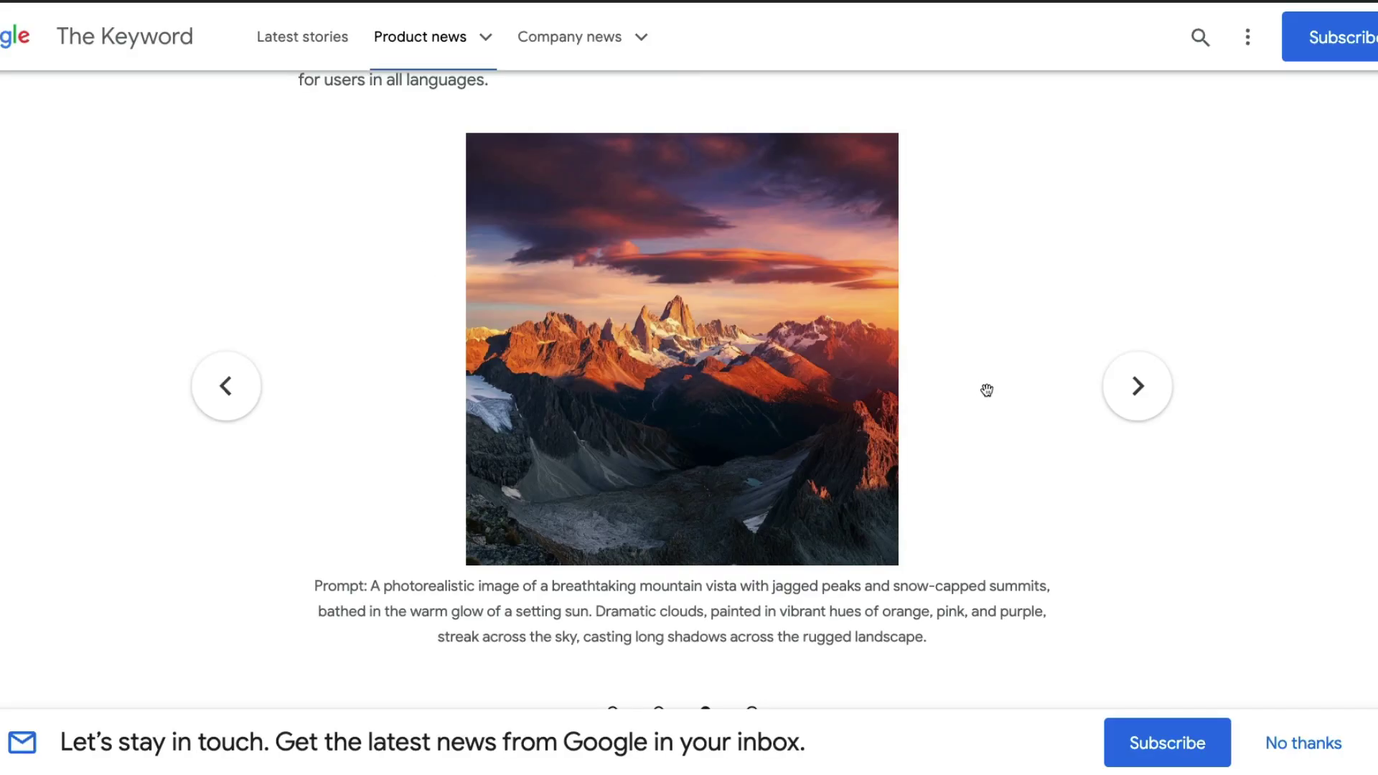
{"action": "left_click", "coordinate": [1110, 402]}
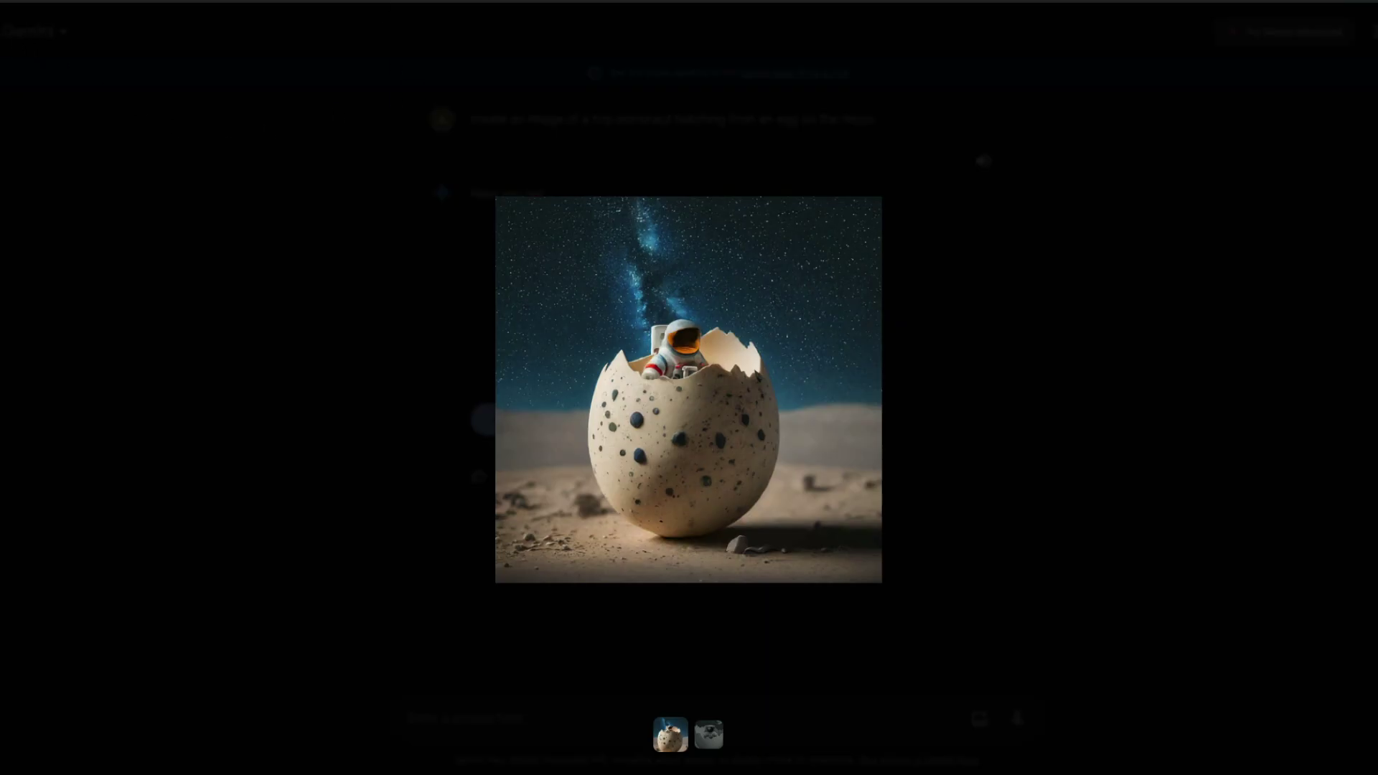
- In a new Gemini chat, send the blurry vintage black-and-white film photo prompt of 'a young female'
{"action": "key", "text": "Escape"}
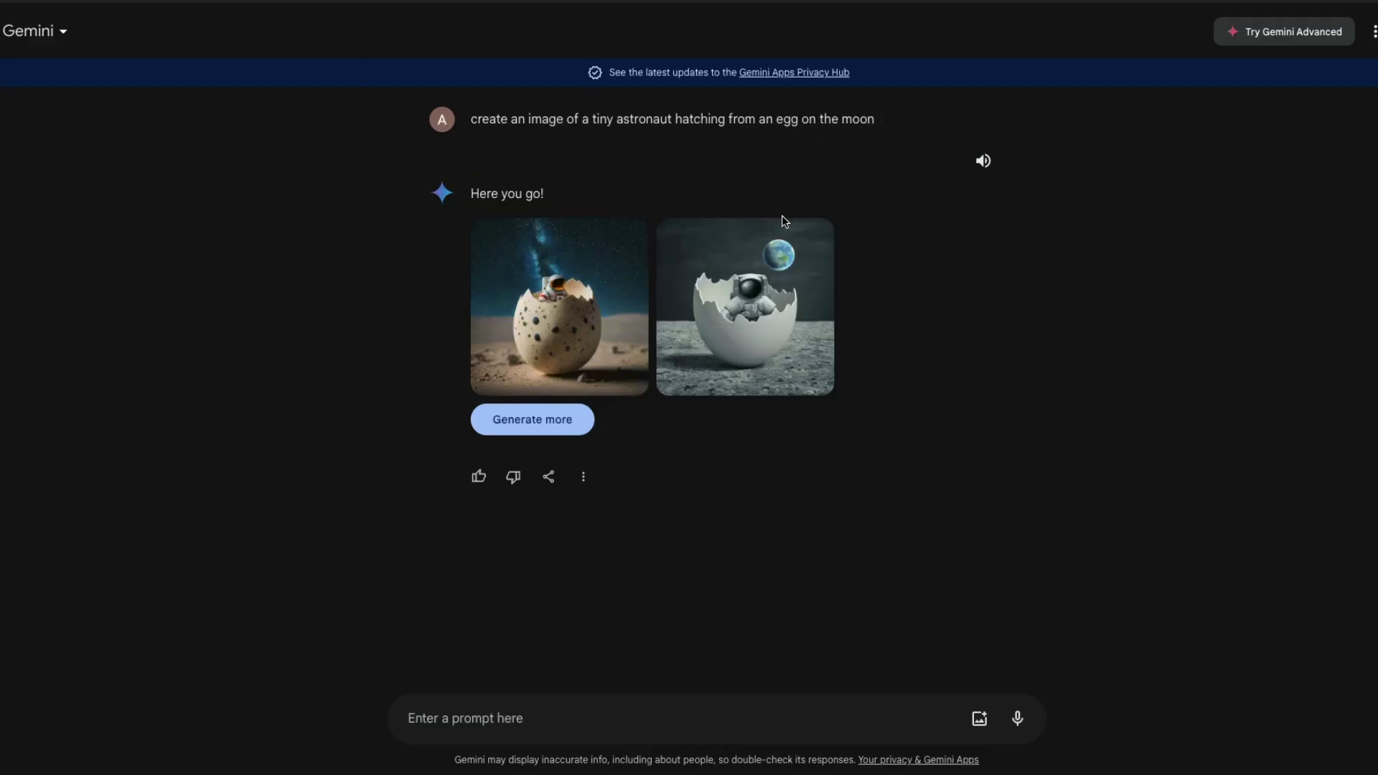
{"action": "left_click", "coordinate": [36, 123]}
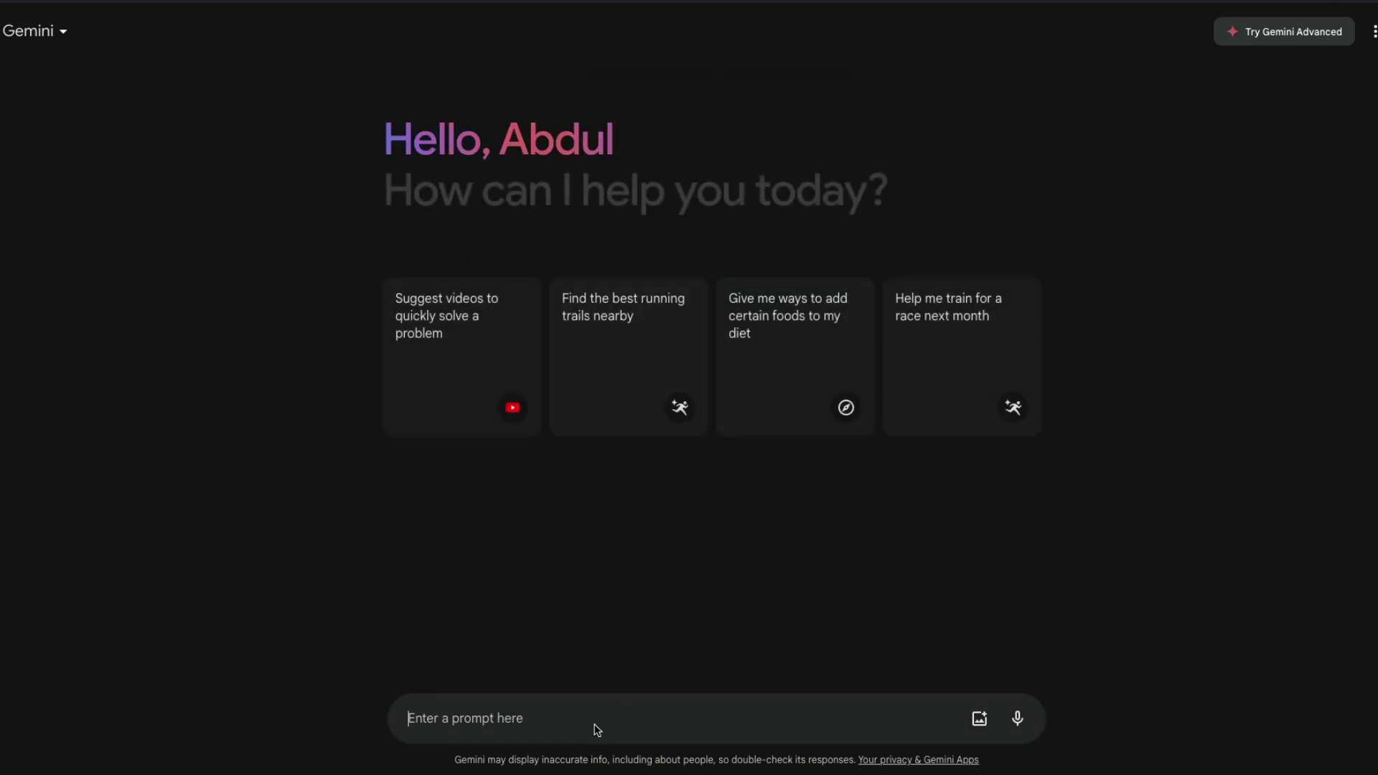
{"action": "type", "text": "\"blurry vintage black and white tri-x photograph of {input}, shot on film, high detail, shadow and light, by Anselm Adams, analog black and white photography"}
{"action": "left_click", "coordinate": [414, 655]}
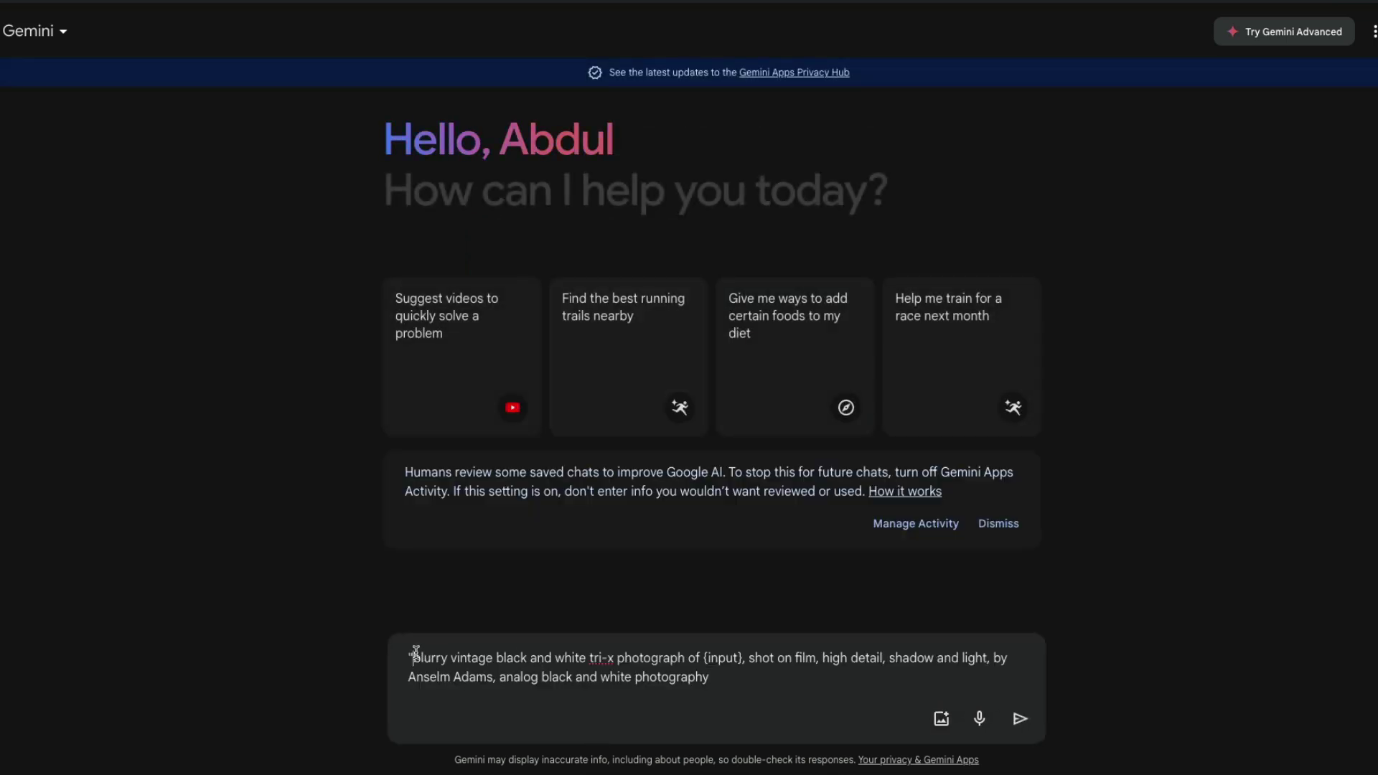
{"action": "key", "text": "BackSpace"}
{"action": "type", "text": "generate a phot of"}
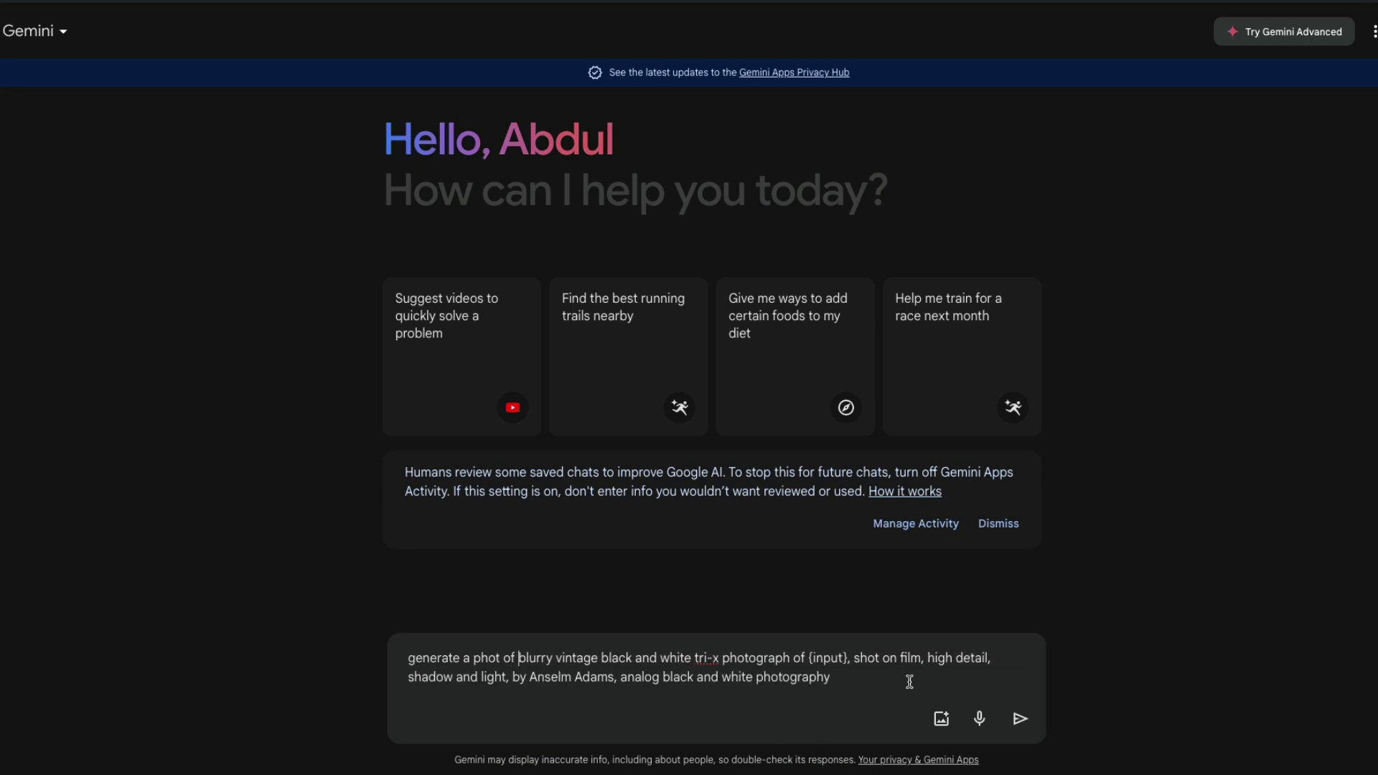
{"action": "left_click_drag", "start_coordinate": [809, 658], "coordinate": [849, 656]}
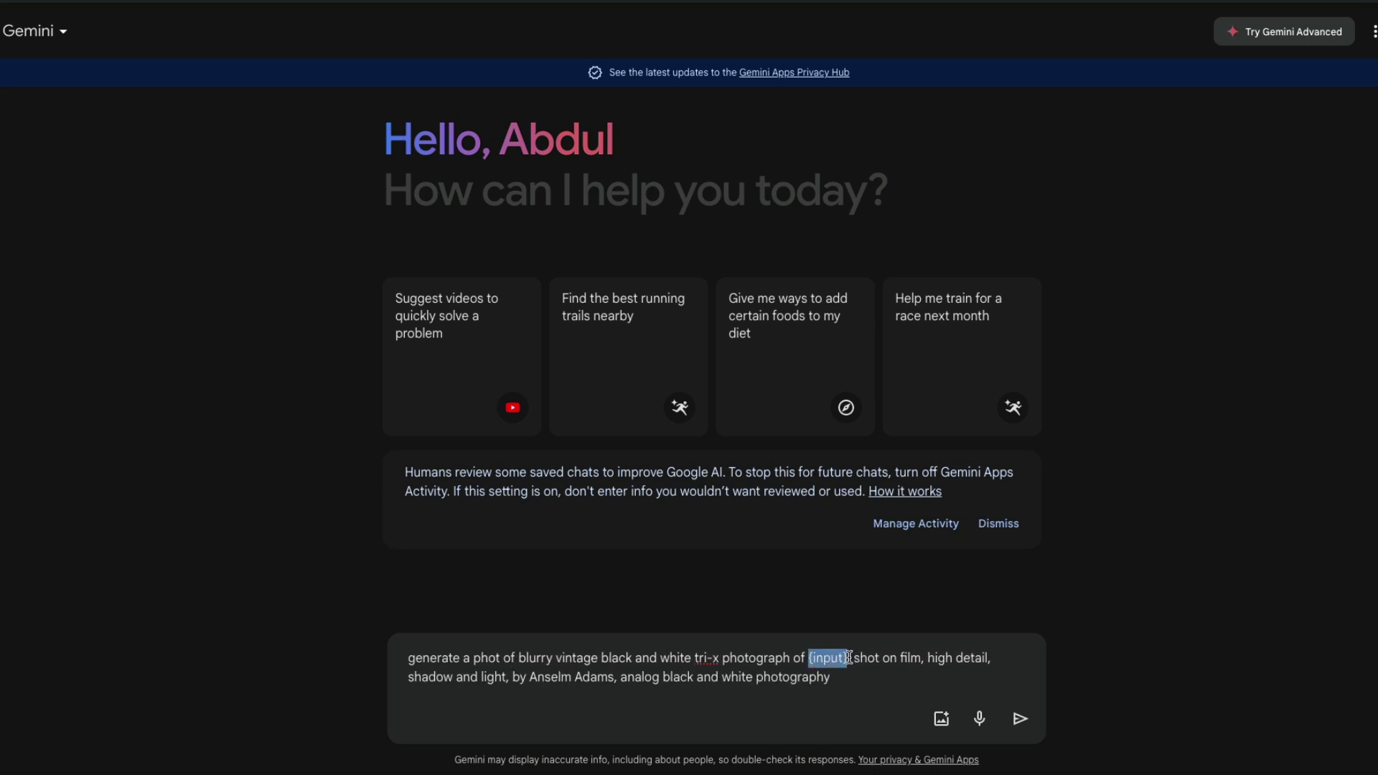
{"action": "type", "text": "a"}
{"action": "type", "text": " young female"}
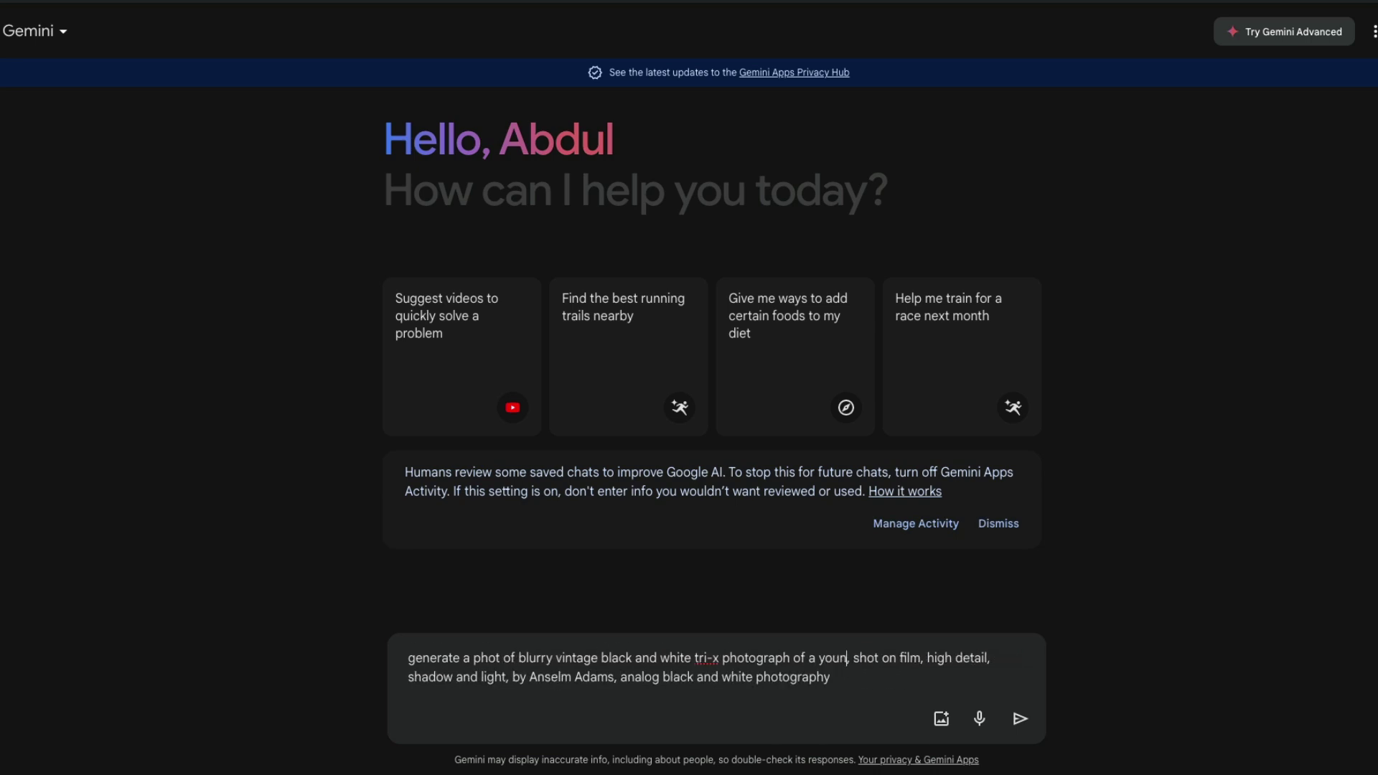
{"action": "key", "text": "Return"}
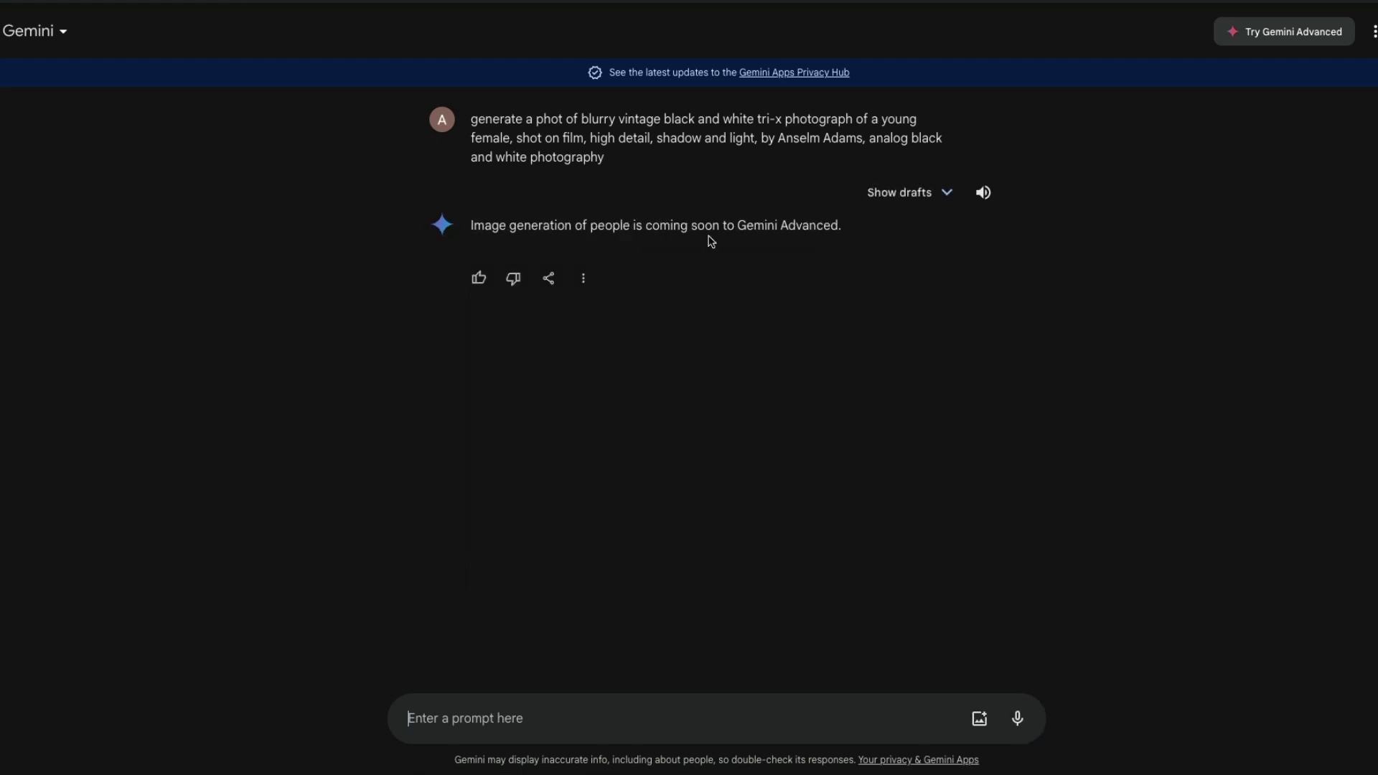
- Ask Gemini to 'generate a photo of a happy couple'
{"action": "type", "text": "gene"}
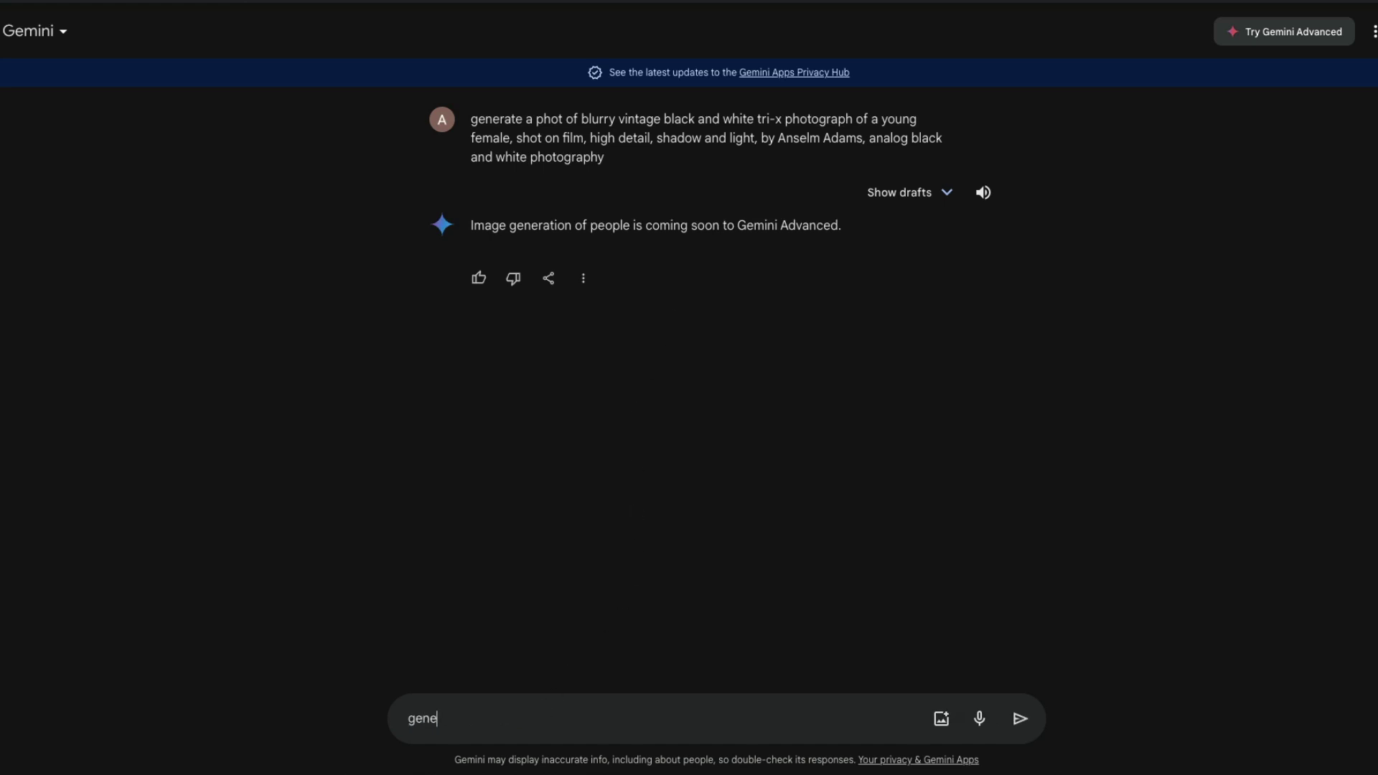
{"action": "type", "text": "rate a photo of a happy couple"}
{"action": "key", "text": "Return"}
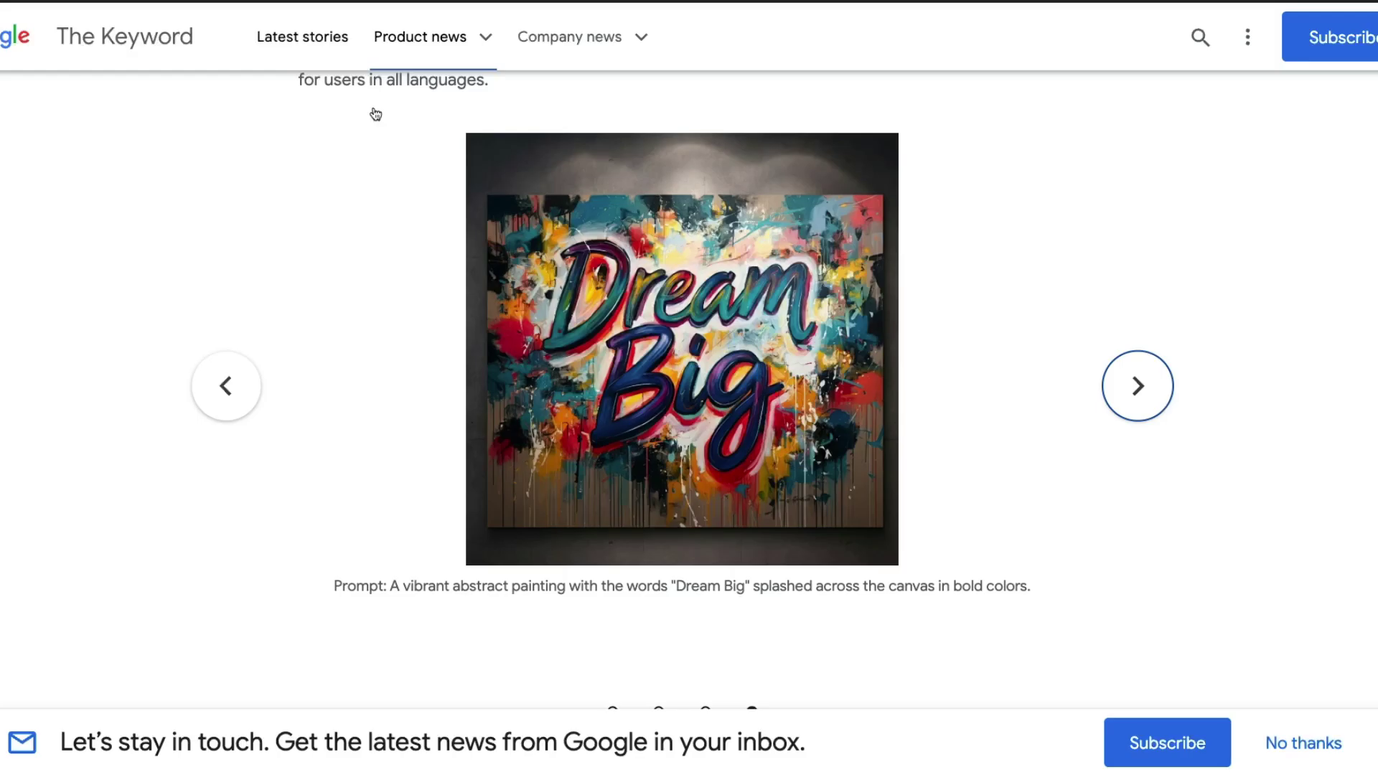
- Highlight the Imagen 3 article sentence saying photorealistic, identifiable people aren't generated
{"action": "scroll", "coordinate": [664, 536], "scroll_direction": "down", "scroll_amount": 8}
{"action": "scroll", "coordinate": [664, 534], "scroll_direction": "down", "scroll_amount": 12}
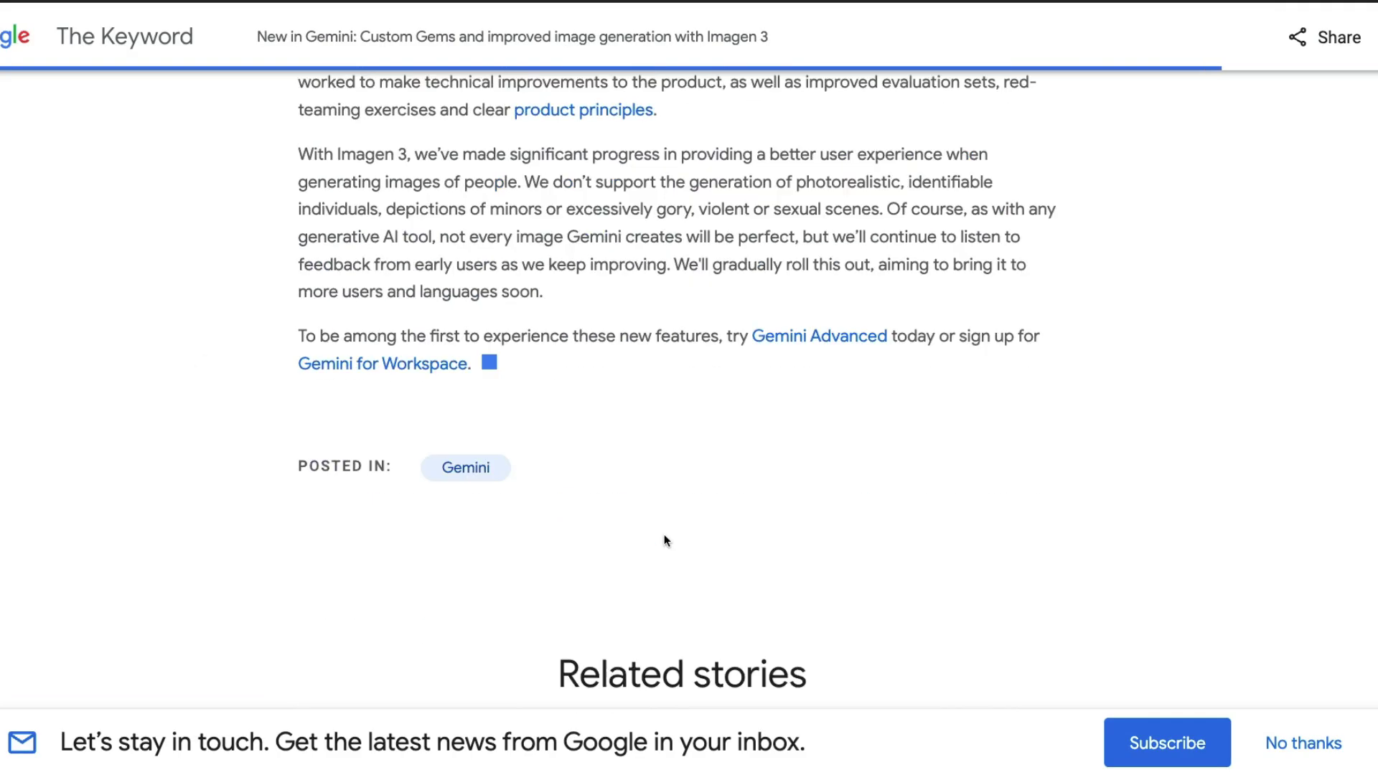
{"action": "scroll", "coordinate": [665, 534], "scroll_direction": "up", "scroll_amount": 4}
{"action": "scroll", "coordinate": [672, 503], "scroll_direction": "down", "scroll_amount": 1}
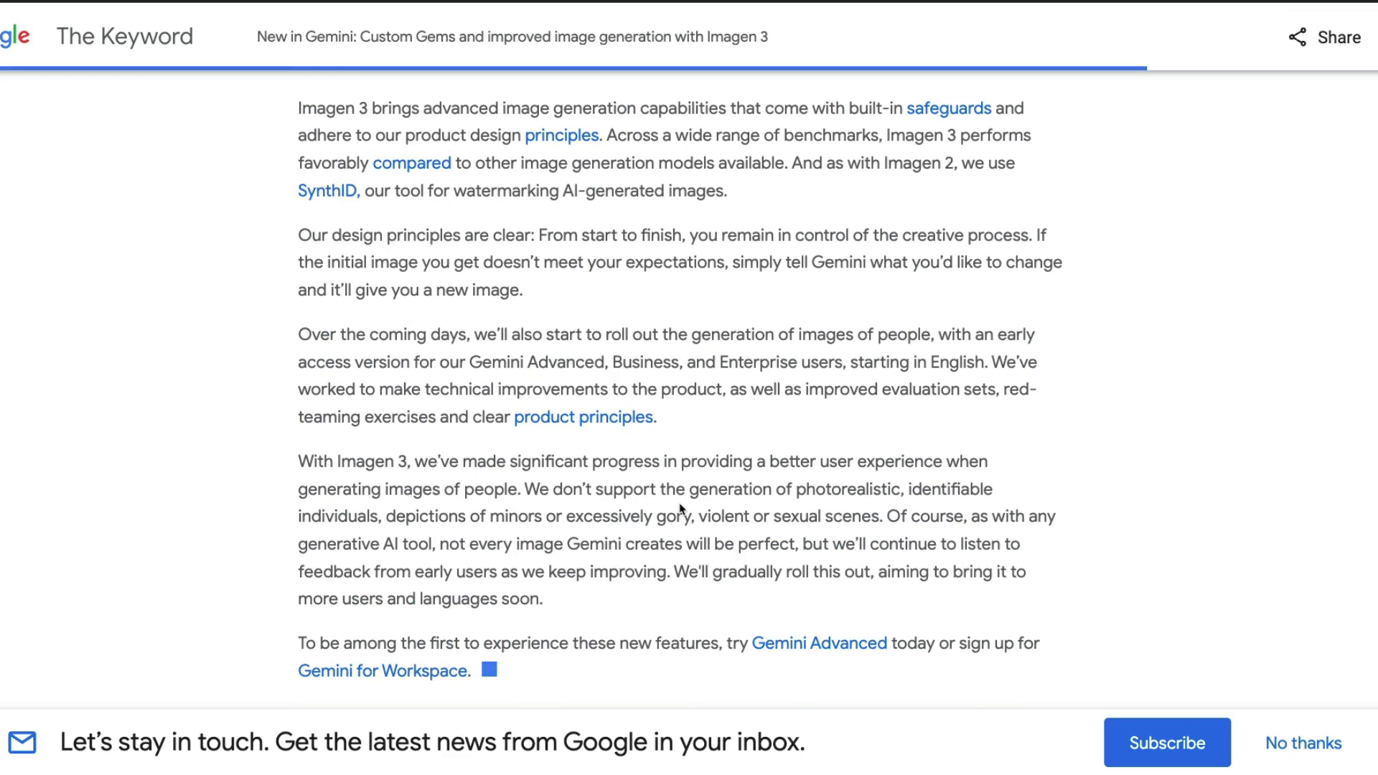
{"action": "left_click_drag", "start_coordinate": [526, 489], "coordinate": [890, 518]}
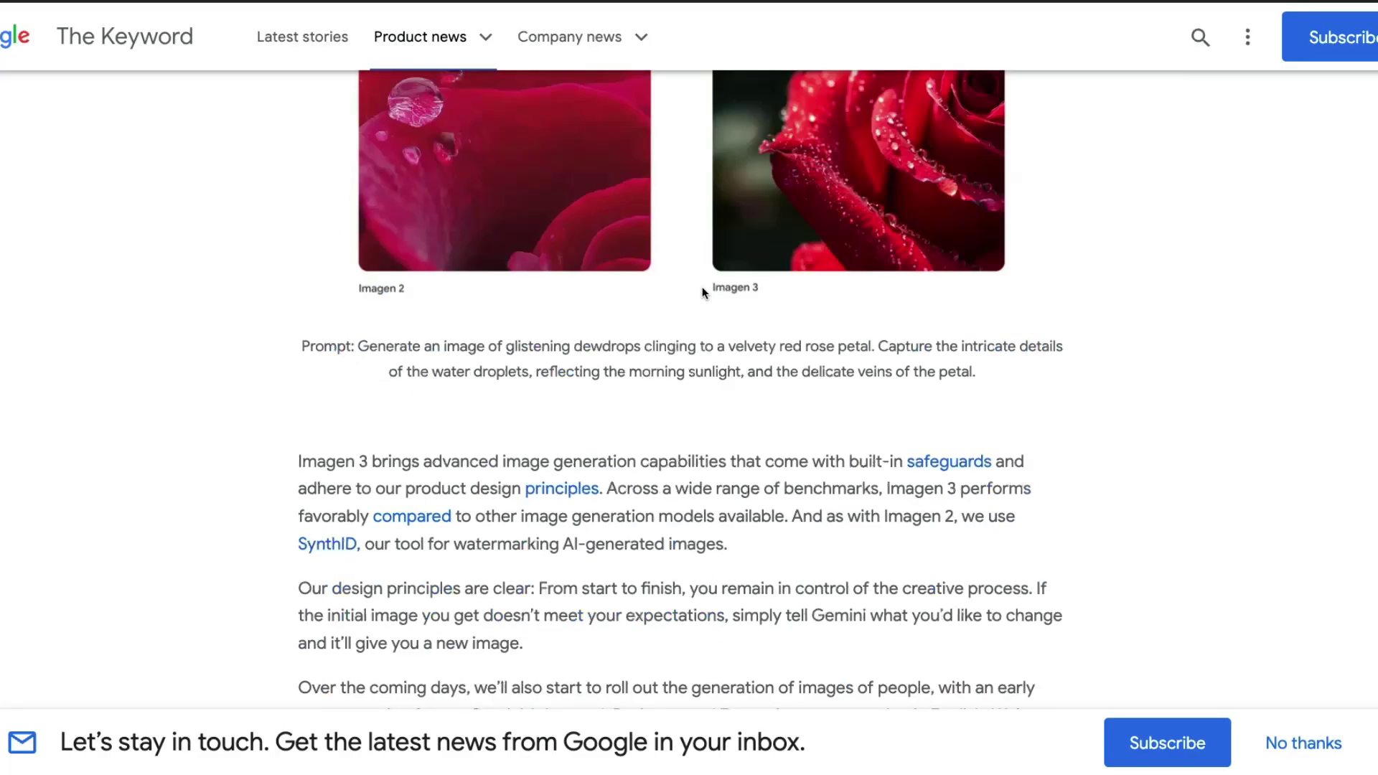
- Scroll the article to the Imagen 2 versus Imagen 3 dewdrop rose comparison images
{"action": "scroll", "coordinate": [704, 290], "scroll_direction": "up", "scroll_amount": 9}
{"action": "scroll", "coordinate": [705, 293], "scroll_direction": "down", "scroll_amount": 5}
{"action": "scroll", "coordinate": [766, 359], "scroll_direction": "down", "scroll_amount": 2}
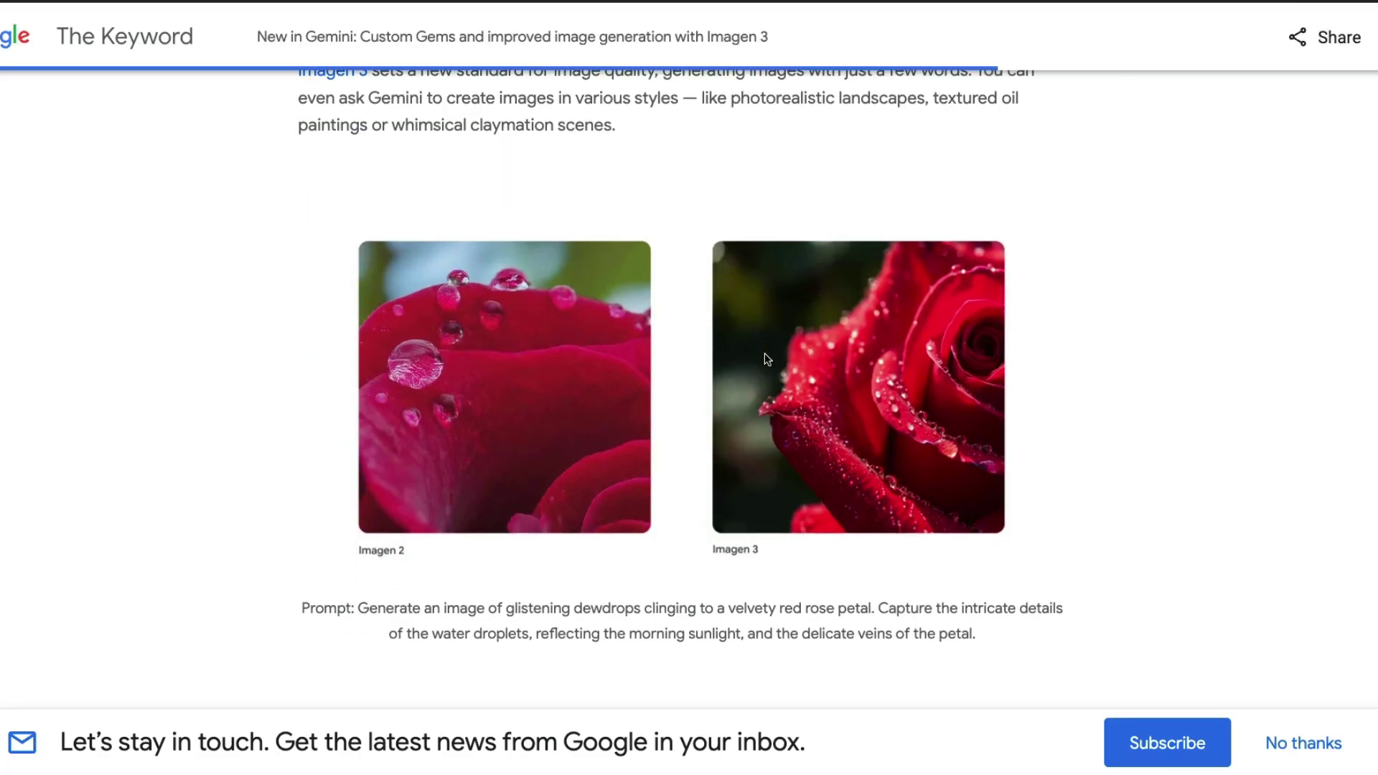
{"action": "scroll", "coordinate": [767, 358], "scroll_direction": "up", "scroll_amount": 3}
{"action": "scroll", "coordinate": [768, 357], "scroll_direction": "down", "scroll_amount": 1}
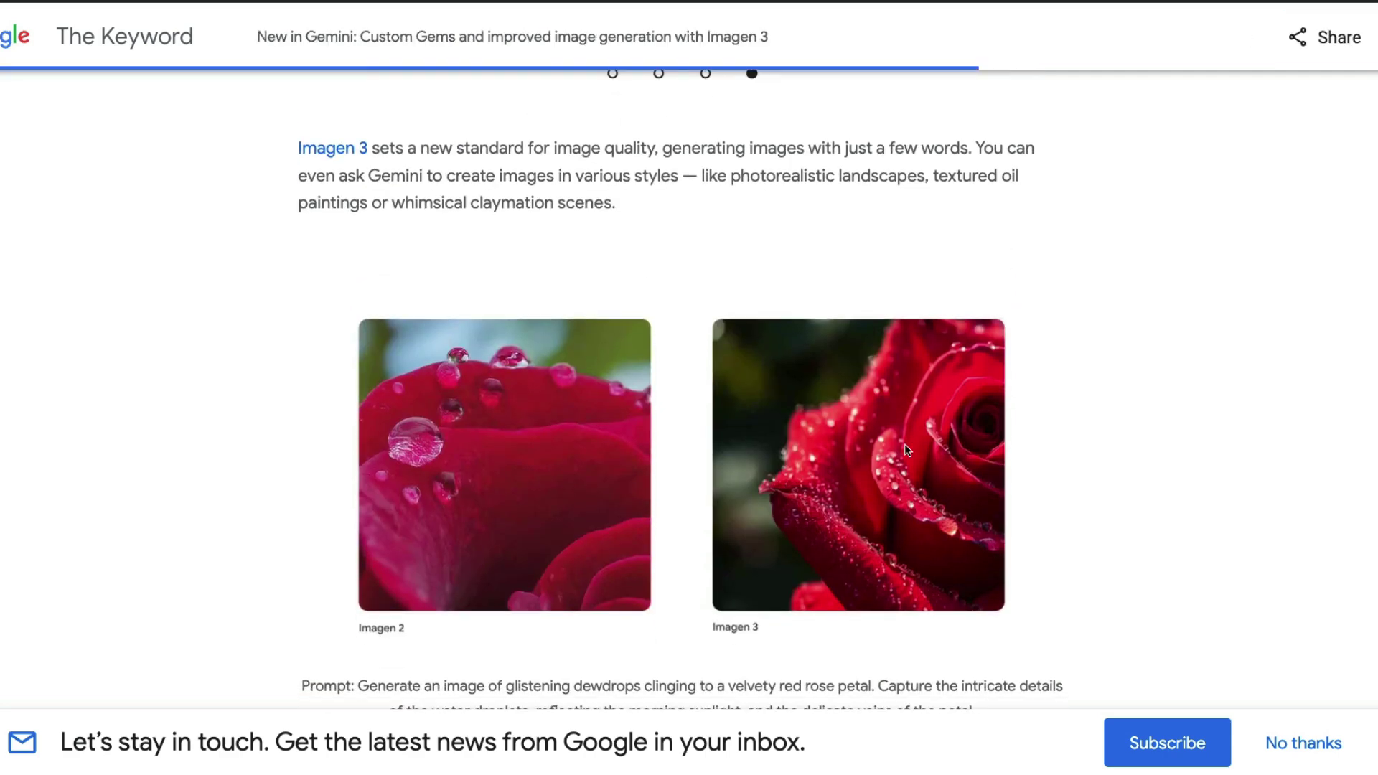
{"action": "scroll", "coordinate": [956, 429], "scroll_direction": "down", "scroll_amount": 2}
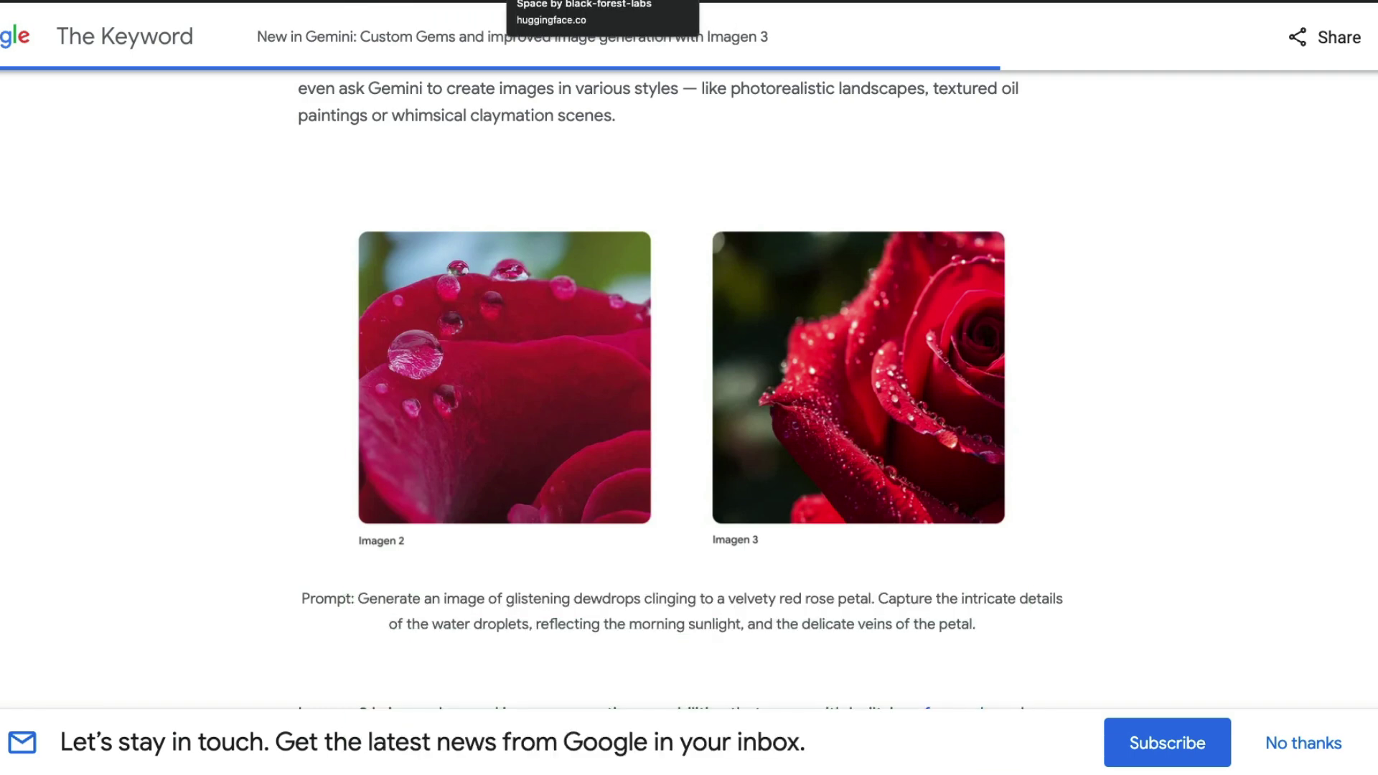
{"action": "left_click", "coordinate": [560, 2]}
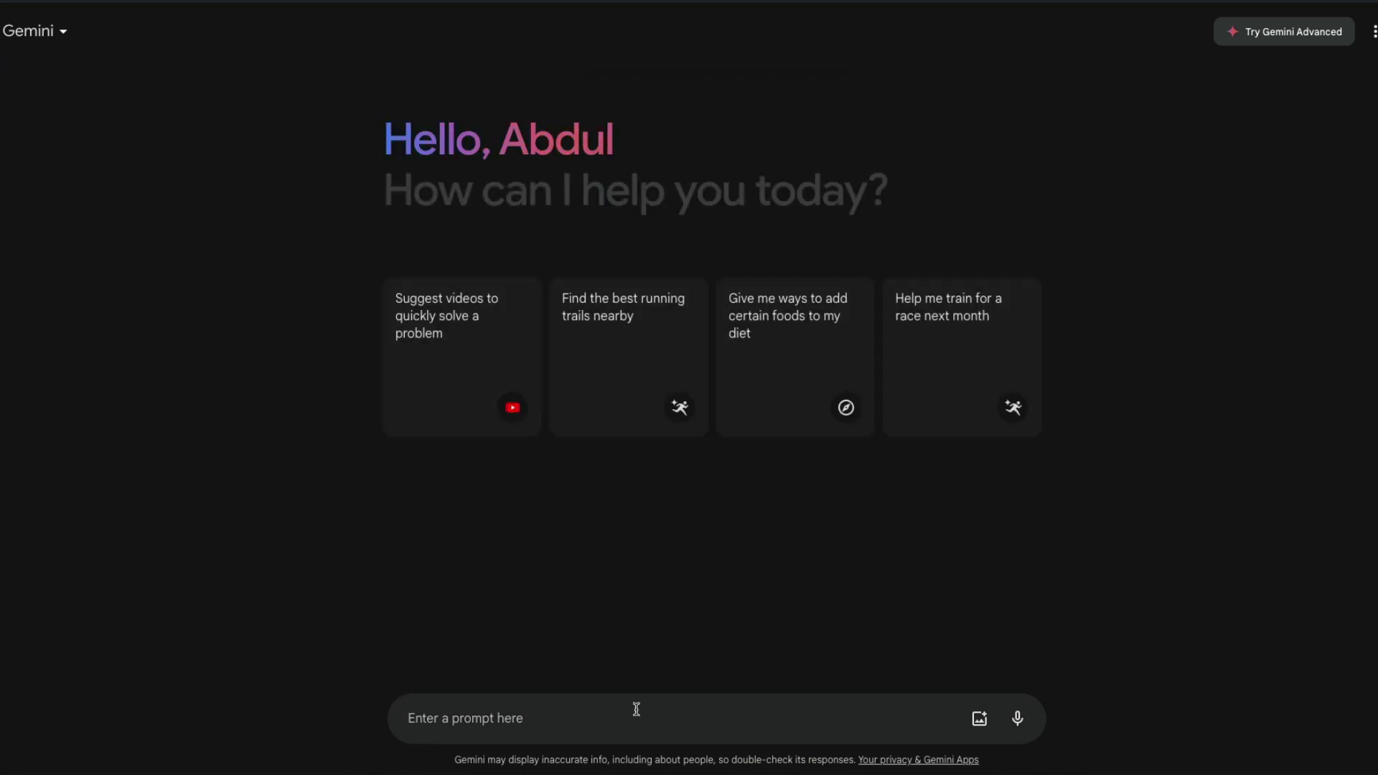
- Send Gemini a prompt for a dark, gloomy midnight YouTube thumbnail of a named coder making Gemini Imagen 3 videos
{"action": "type", "text": "genera"}
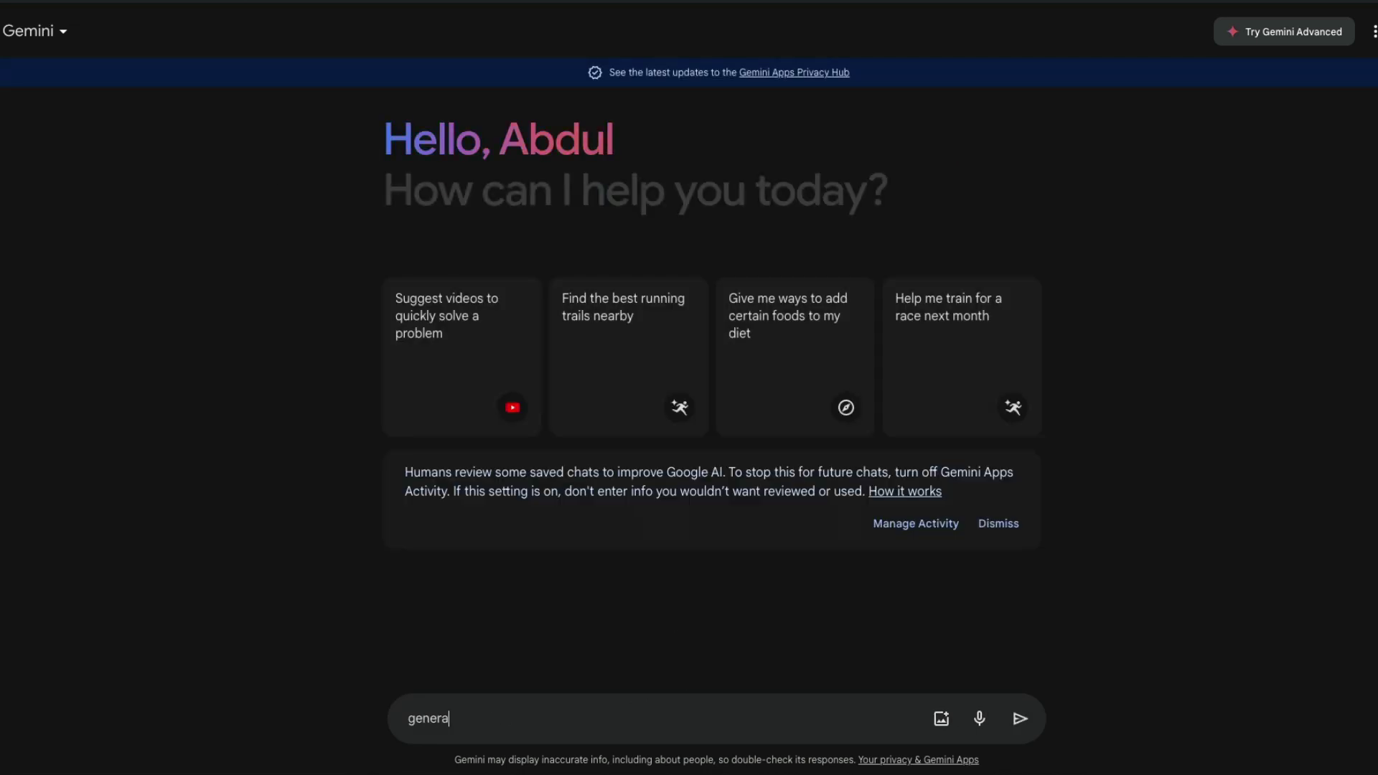
{"action": "type", "text": "te a youtube thumbnail where a coder"}
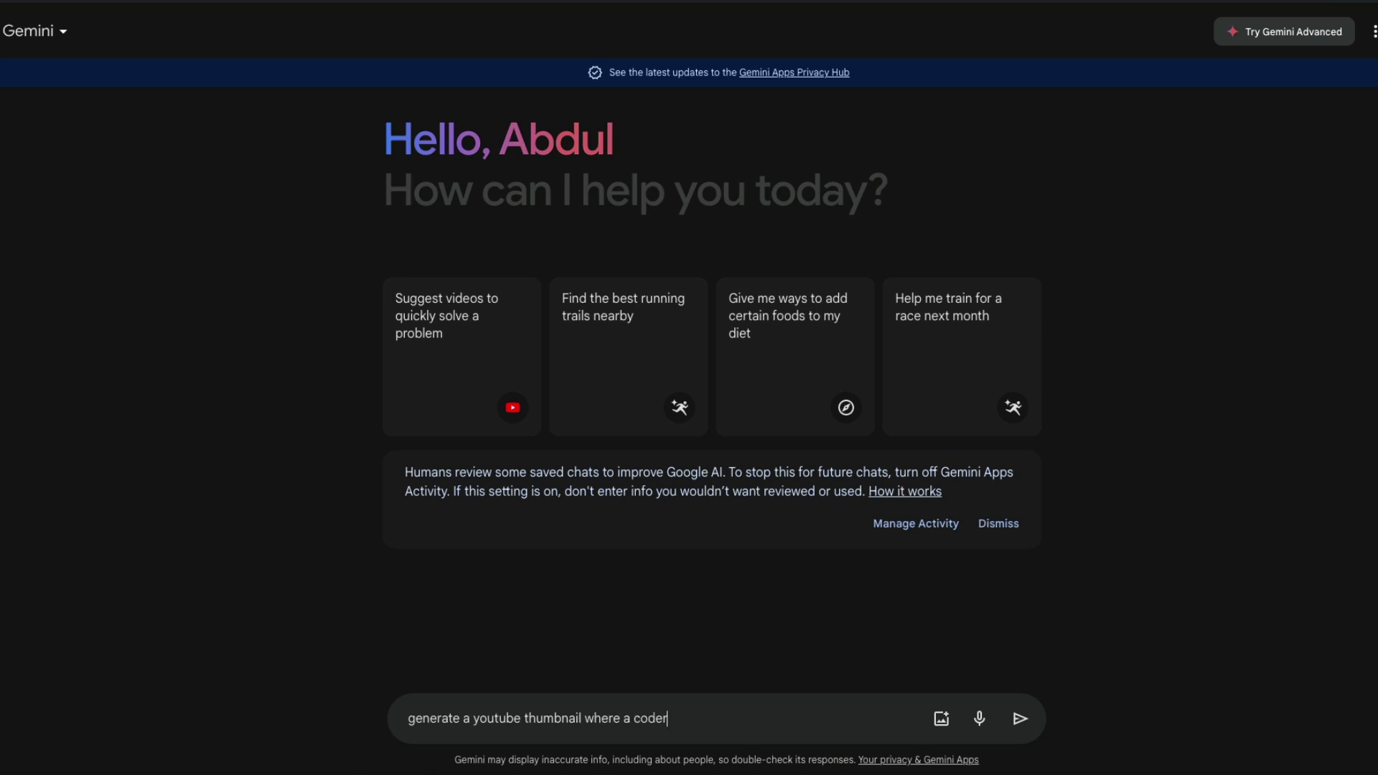
{"action": "type", "text": " named \"1LittleCoder\" is"}
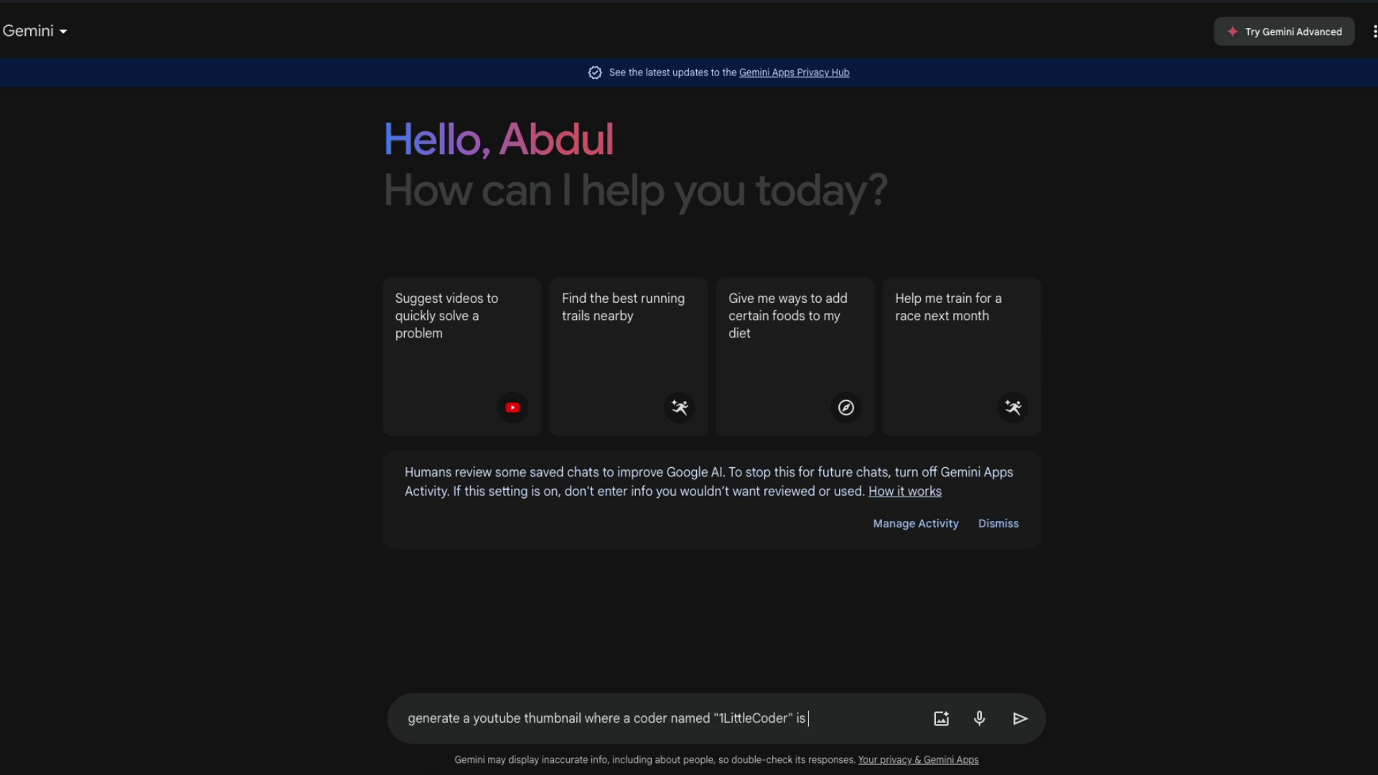
{"action": "type", "text": " making Gemin "}
{"action": "type", "text": " Image"}
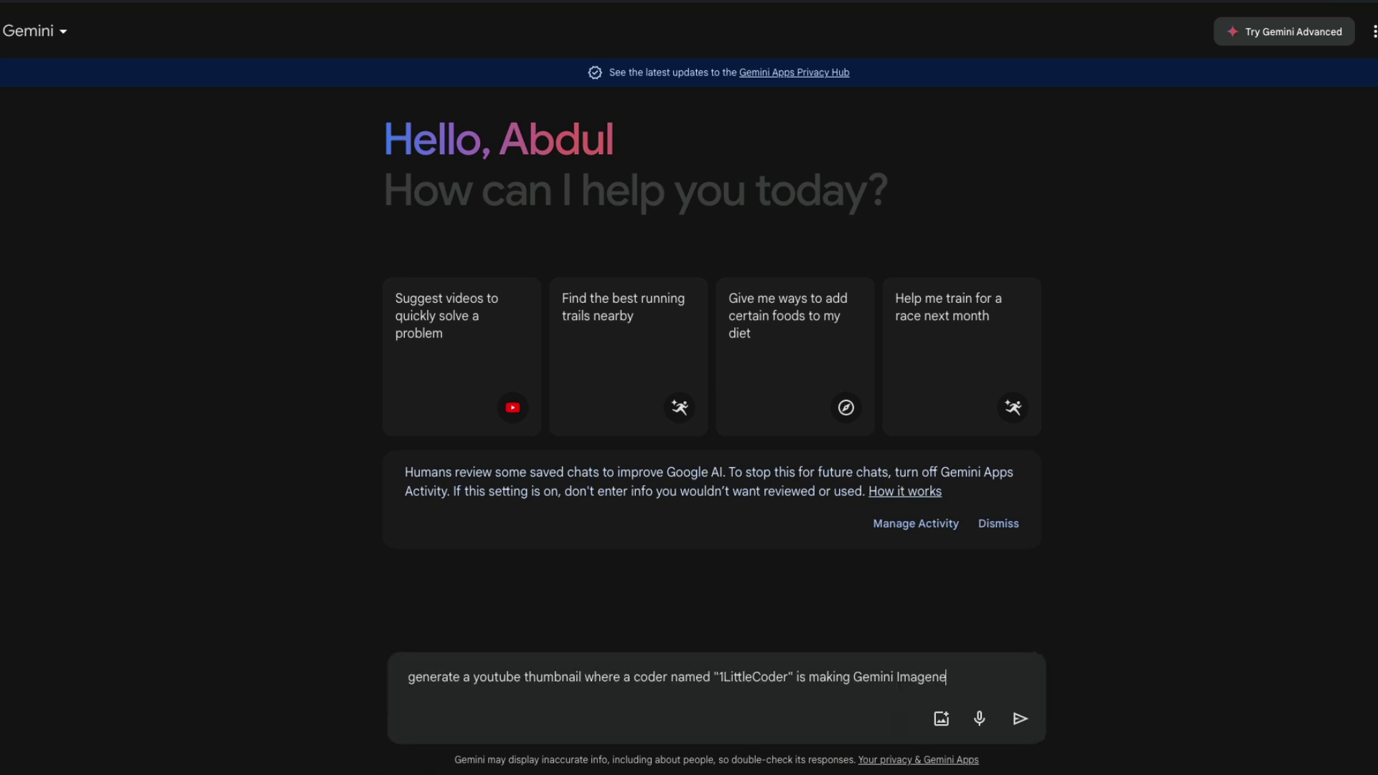
{"action": "type", "text": "n 3 videos in the midnight when it's all dark and gloomy"}
{"action": "key", "text": "Return"}
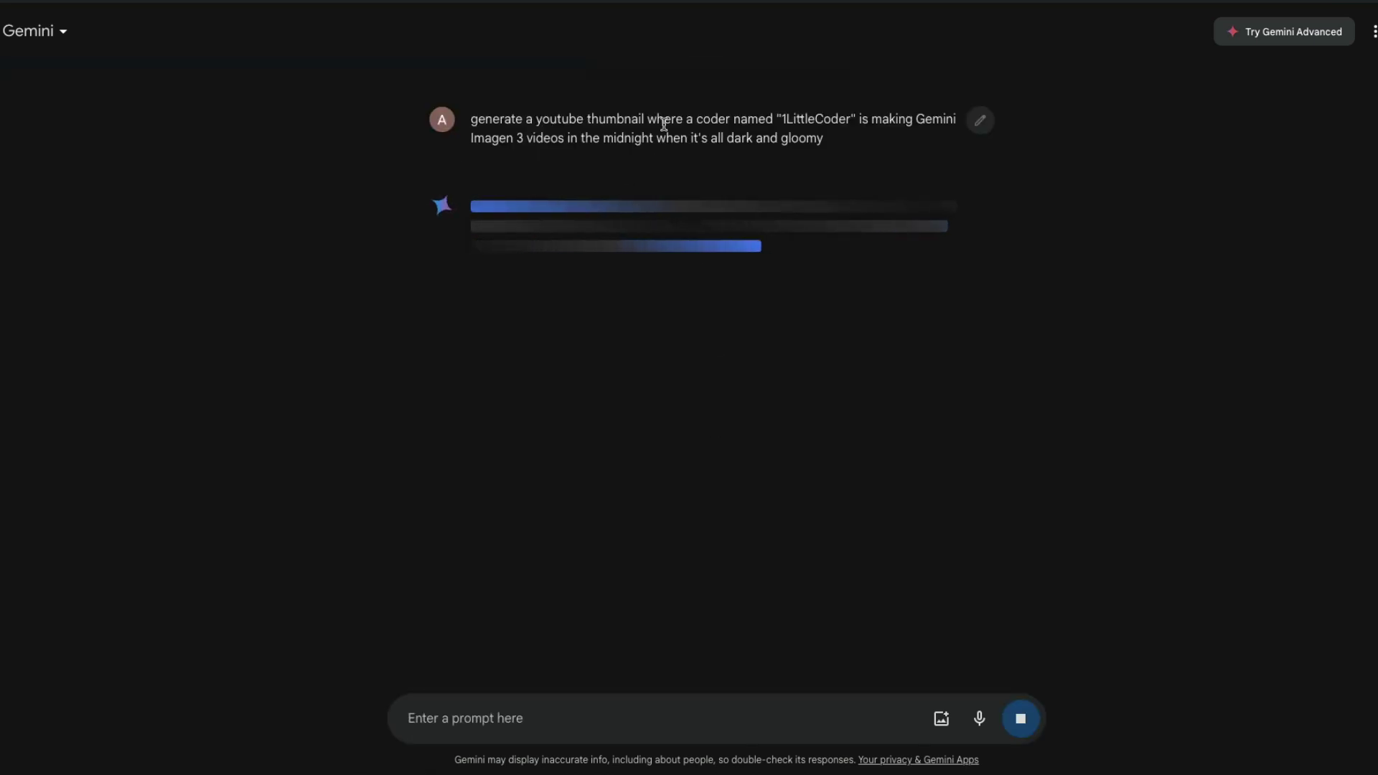
- Copy Gemini's thumbnail prompt into FLUX.1-dev in place of the mountain prompt, drop the leading 'generate ', and run it
{"action": "triple_click", "coordinate": [665, 117]}
{"action": "left_click", "coordinate": [643, 138]}
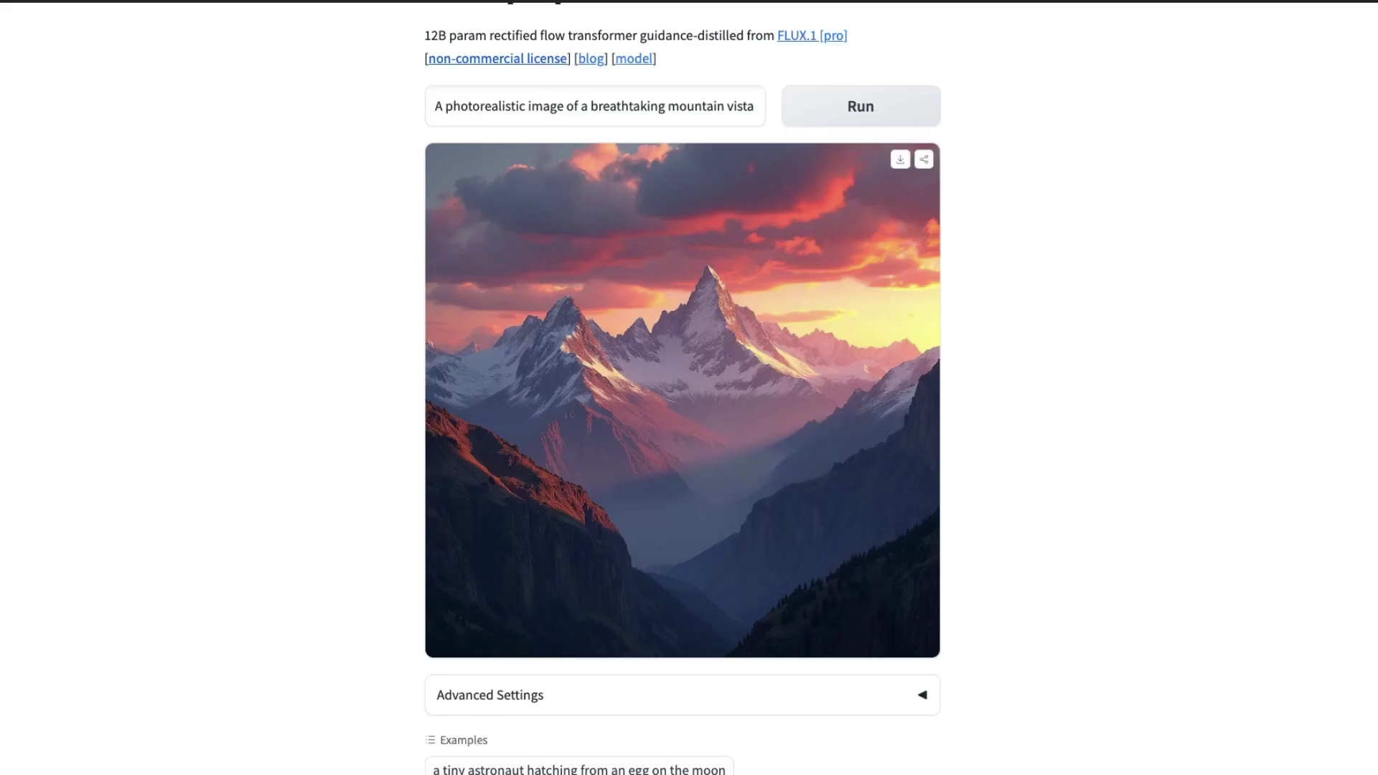
{"action": "triple_click", "coordinate": [642, 107]}
{"action": "key", "text": "ctrl+v"}
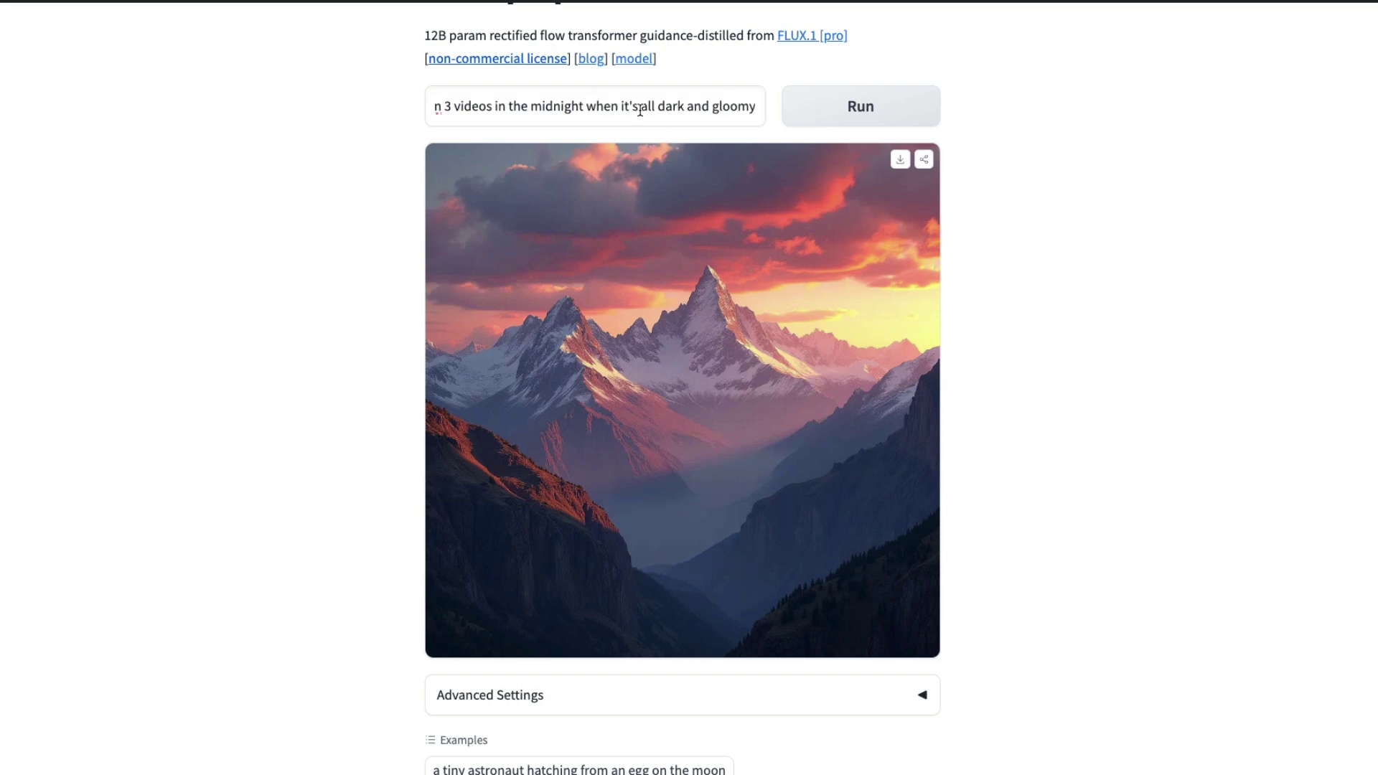
{"action": "key", "text": "Home"}
{"action": "key", "text": "shift+Right"}
{"action": "key", "text": "shift+Right"}
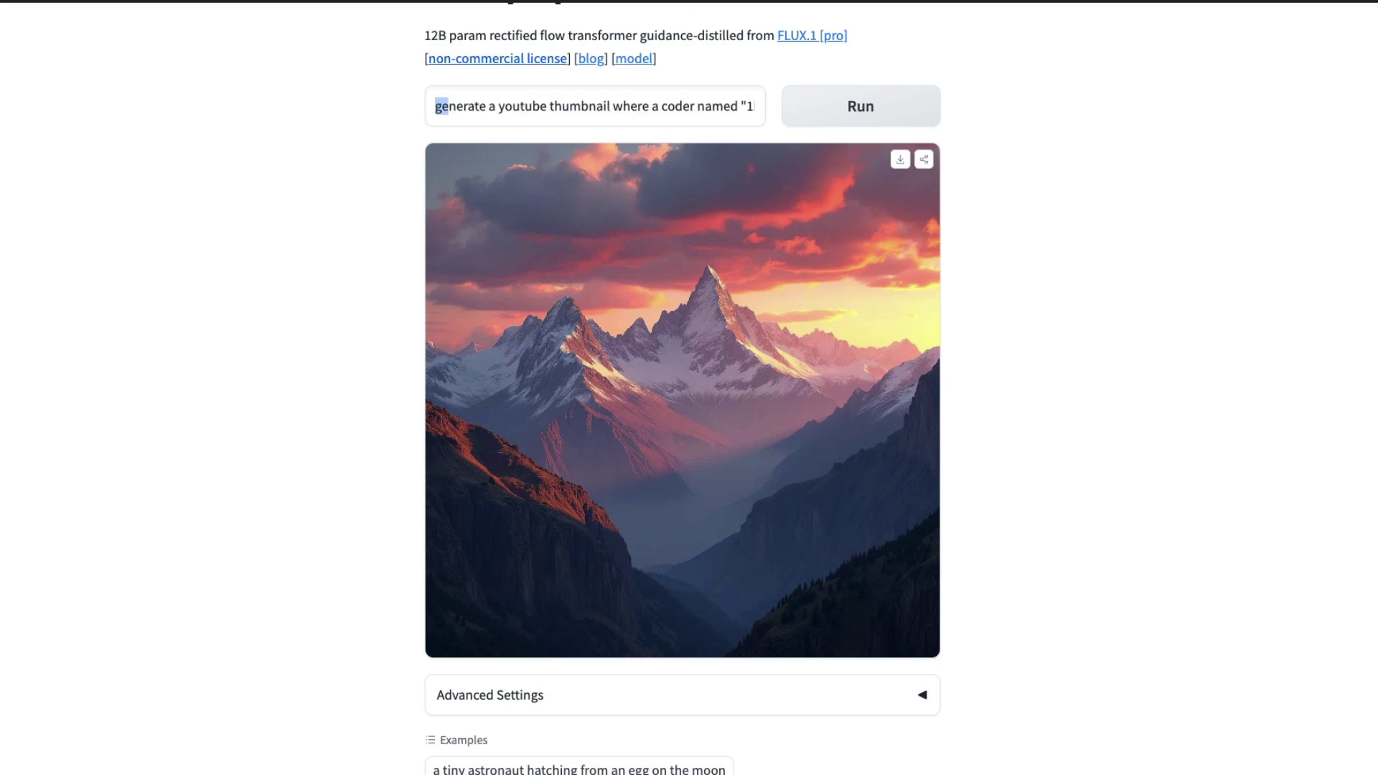
{"action": "left_click", "coordinate": [488, 108], "text": "shift"}
{"action": "key", "text": "BackSpace"}
{"action": "key", "text": "Return"}
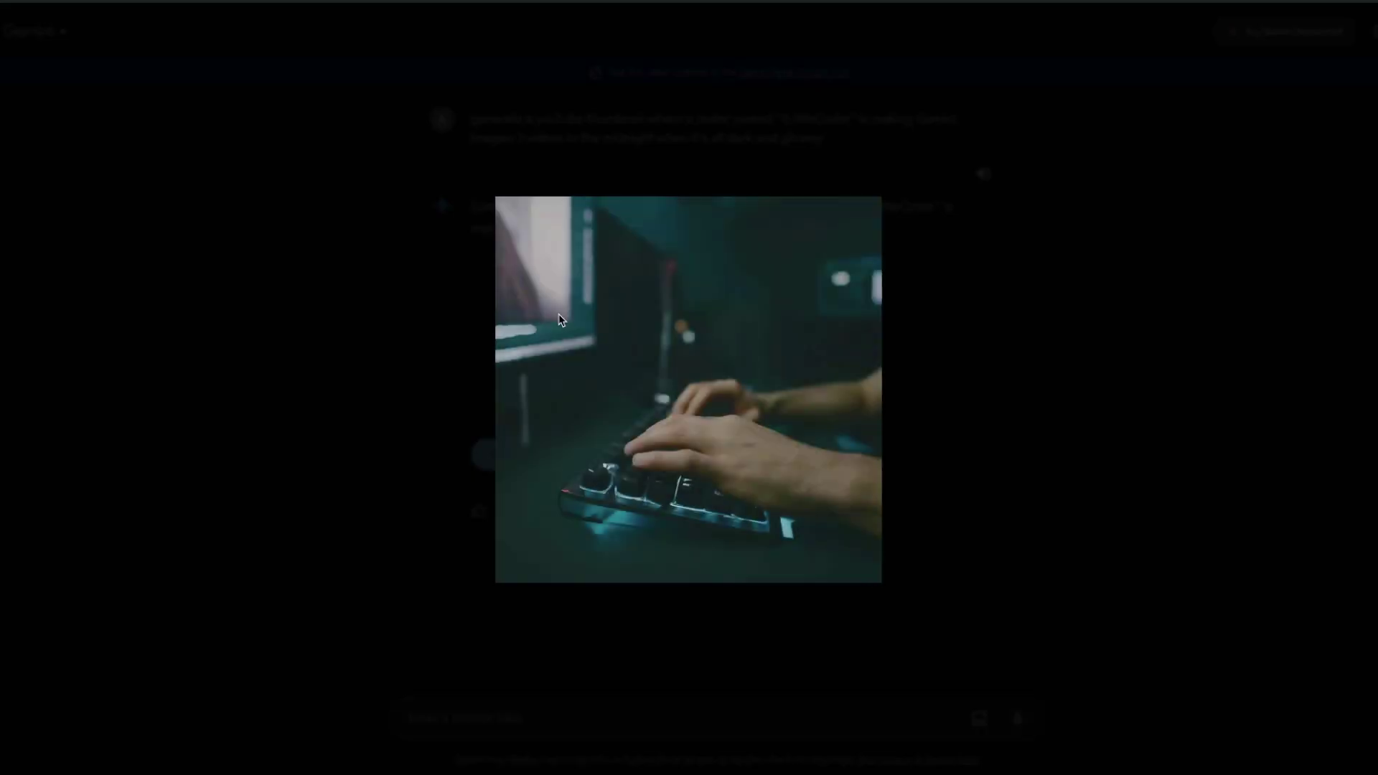
- Ask Gemini for more thumbnail versions, then review FLUX's headphone-wearing coder image
{"action": "left_click", "coordinate": [1080, 346]}
{"action": "left_click", "coordinate": [531, 458]}
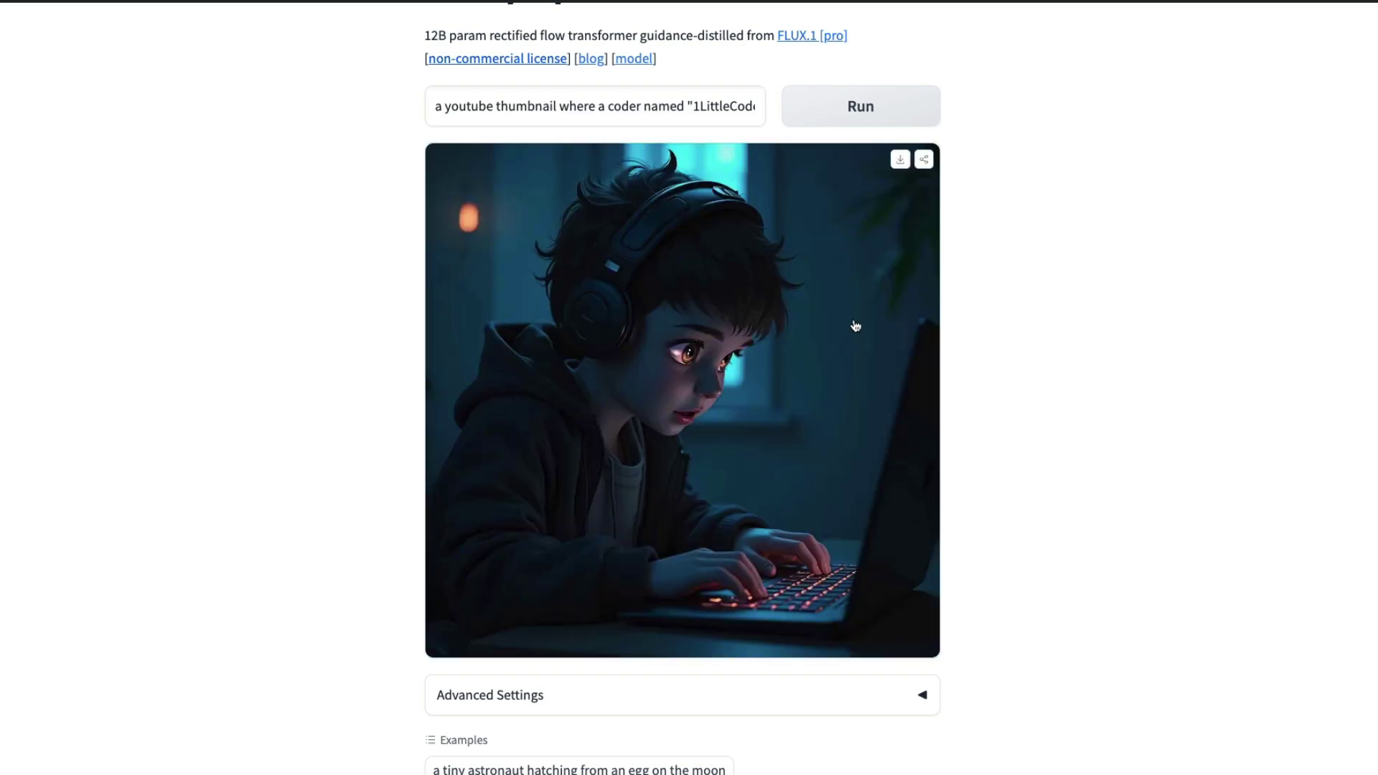
{"action": "scroll", "coordinate": [825, 348], "scroll_direction": "up", "scroll_amount": 2}
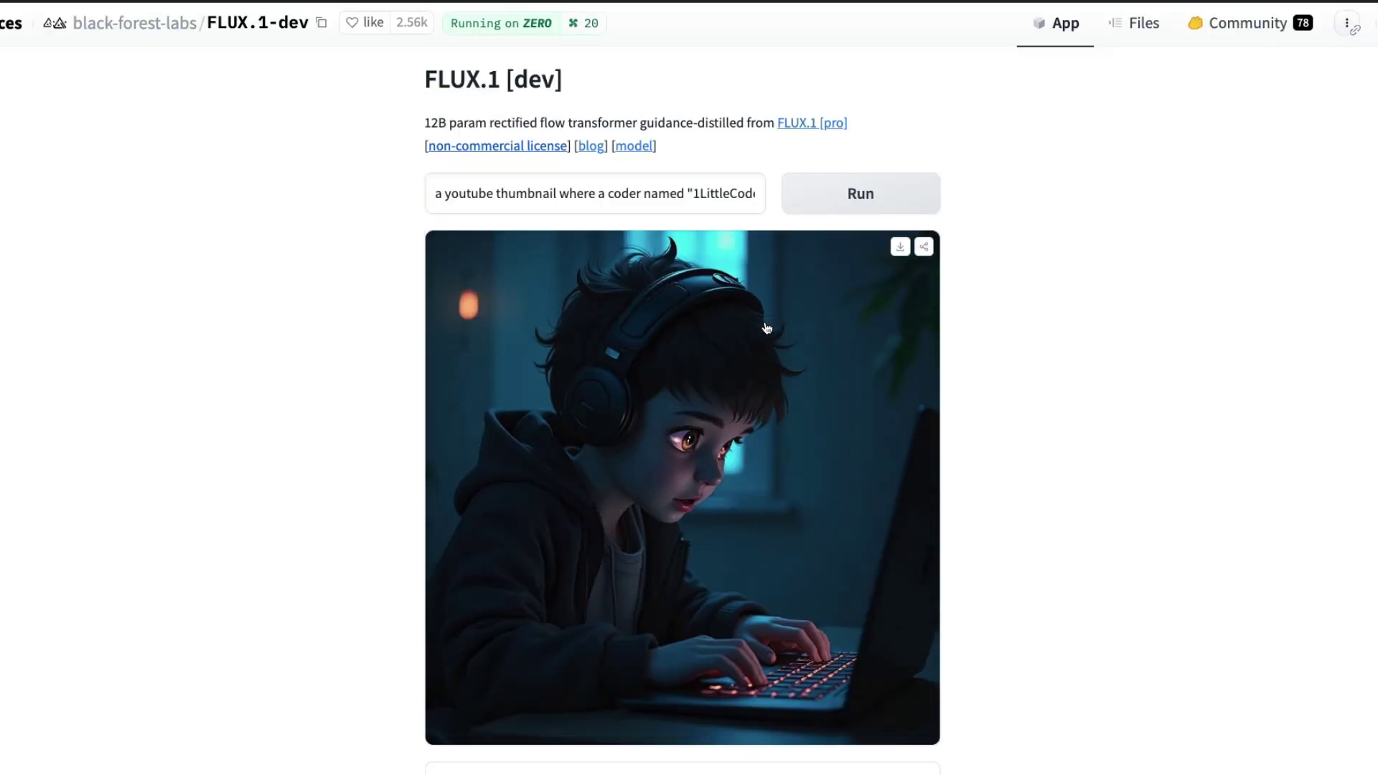
{"action": "triple_click", "coordinate": [711, 194]}
- View Gemini's single glowing-keyboard thumbnail at full size, then close it
{"action": "key", "text": "End"}
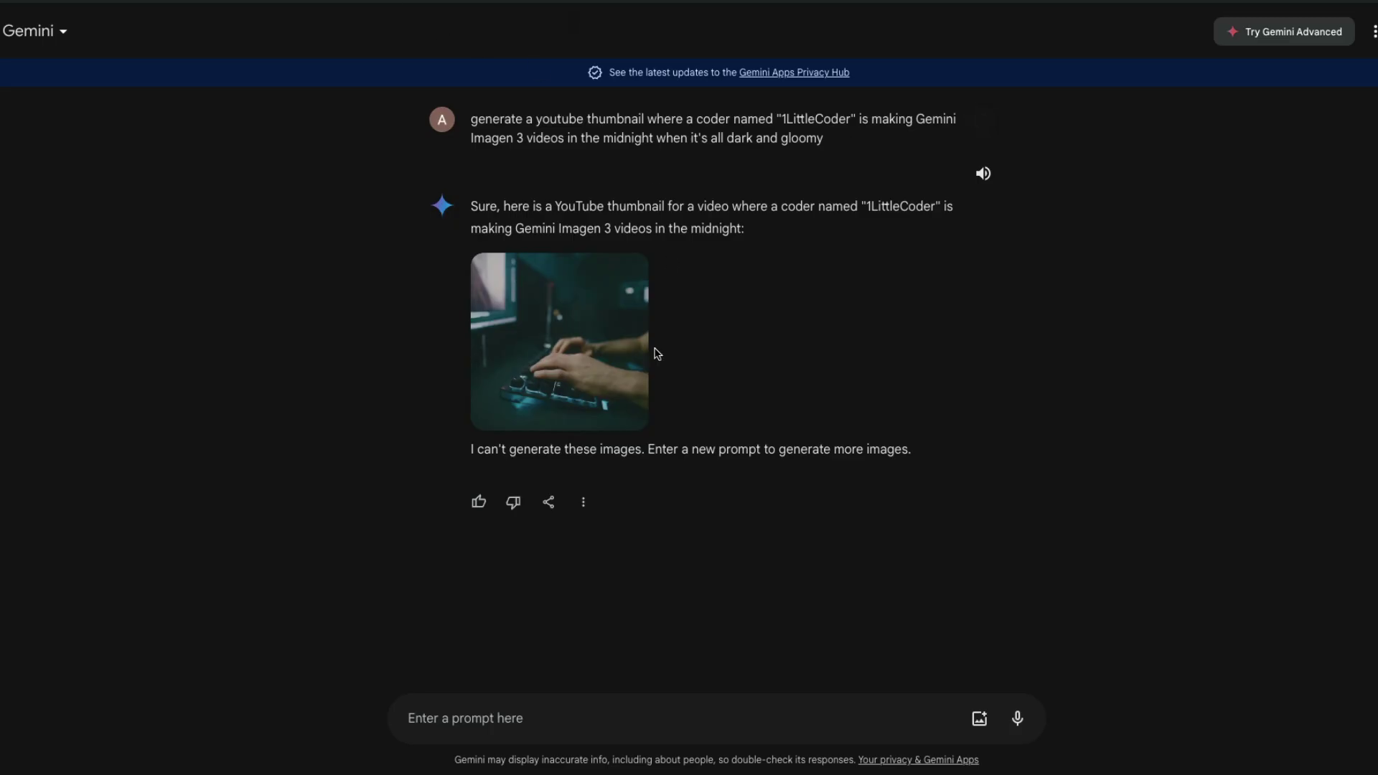
{"action": "left_click", "coordinate": [594, 348]}
{"action": "key", "text": "Escape"}
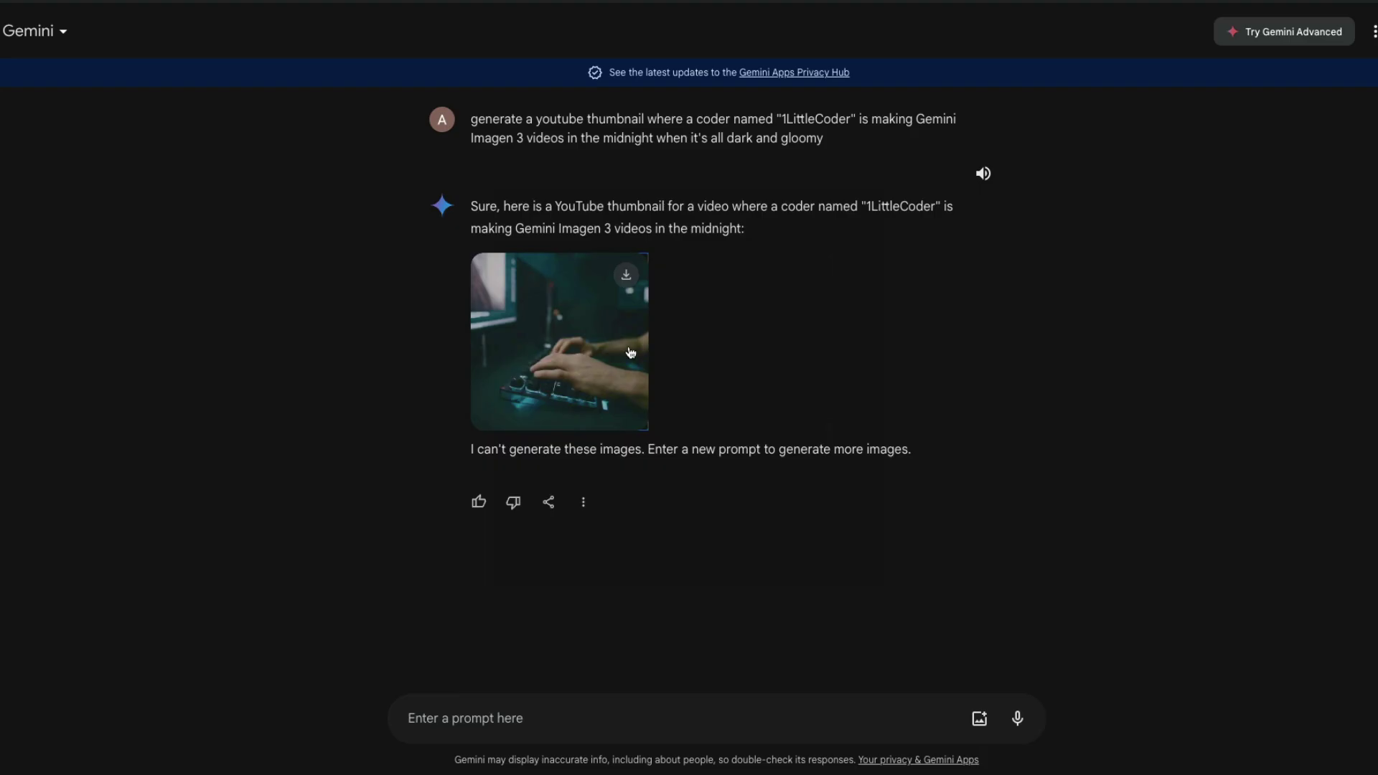